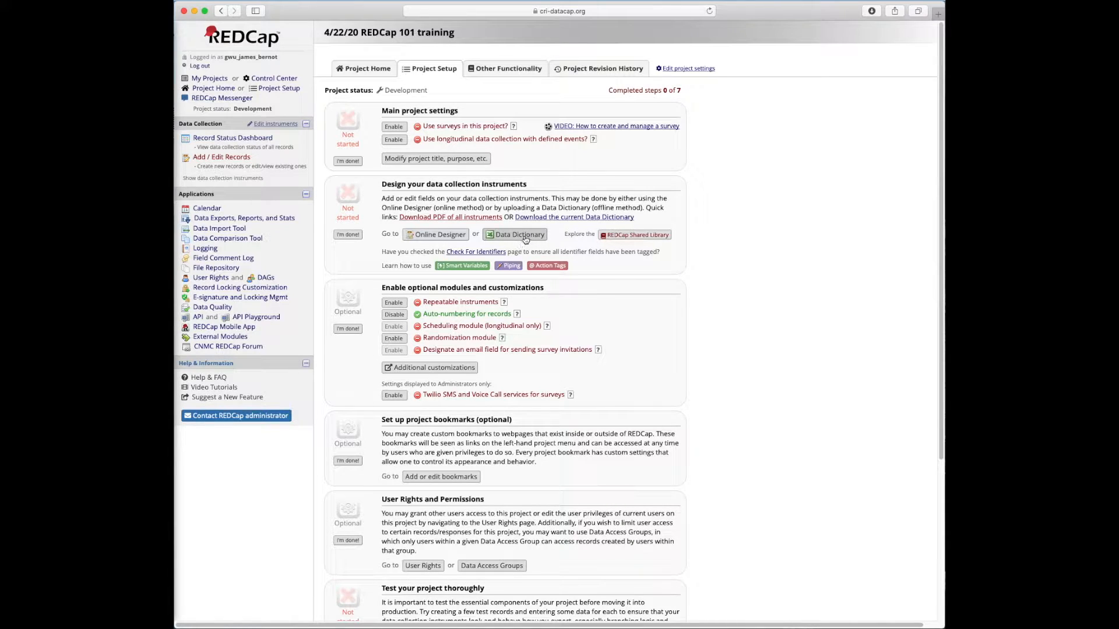
# Step: Open the project's Online Designer and rename the instrument My First Instrument to Pre-screening
pyautogui.click(524, 239)
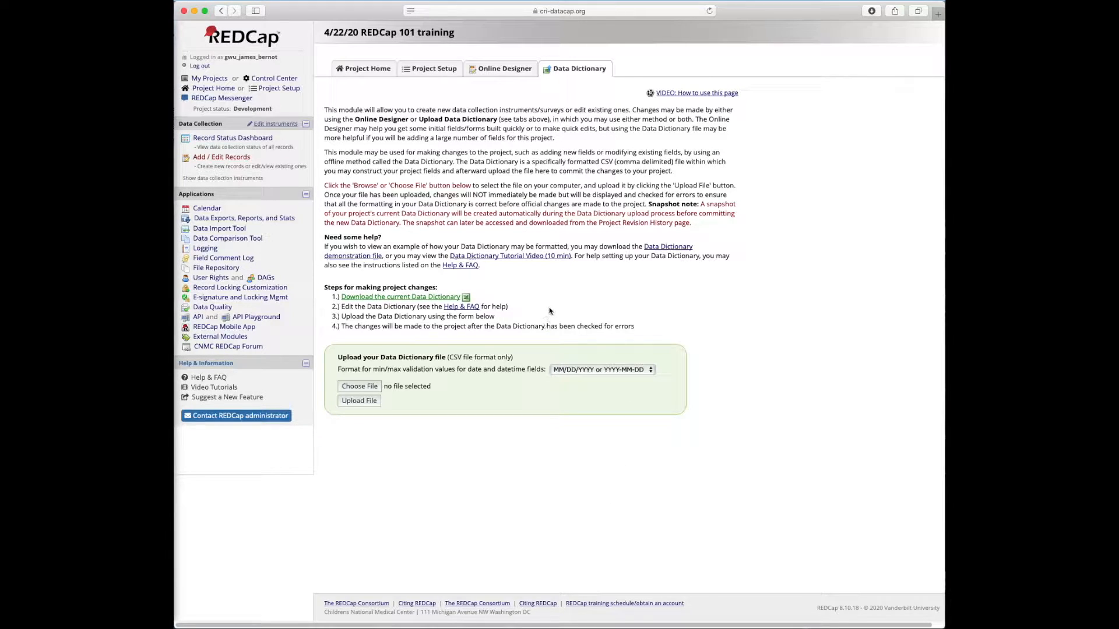
pyautogui.click(494, 70)
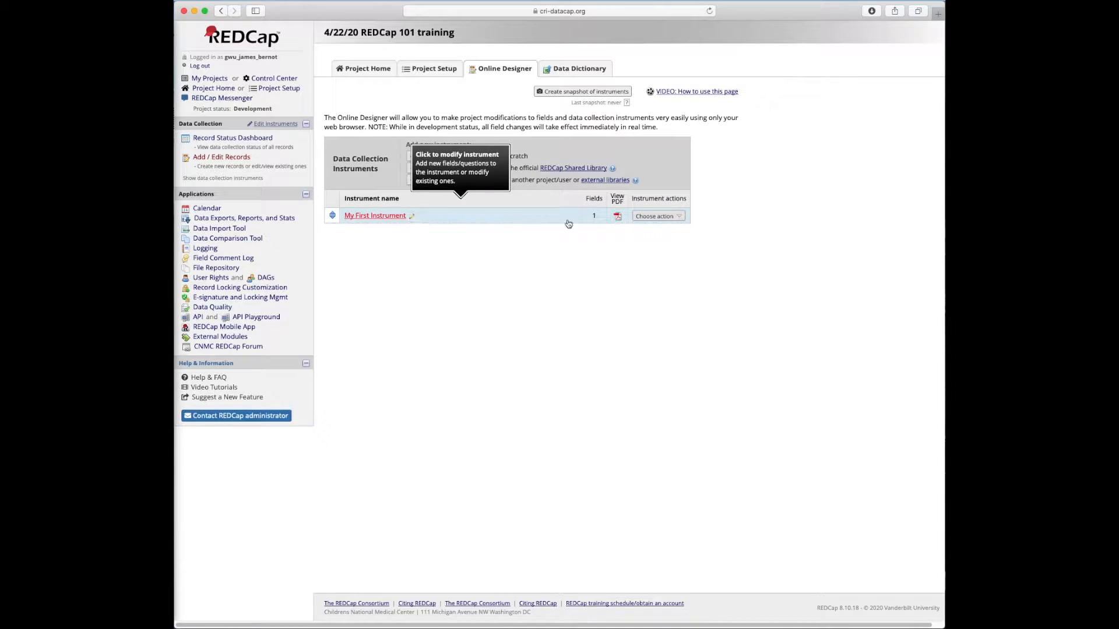
pyautogui.click(656, 217)
pyautogui.click(660, 232)
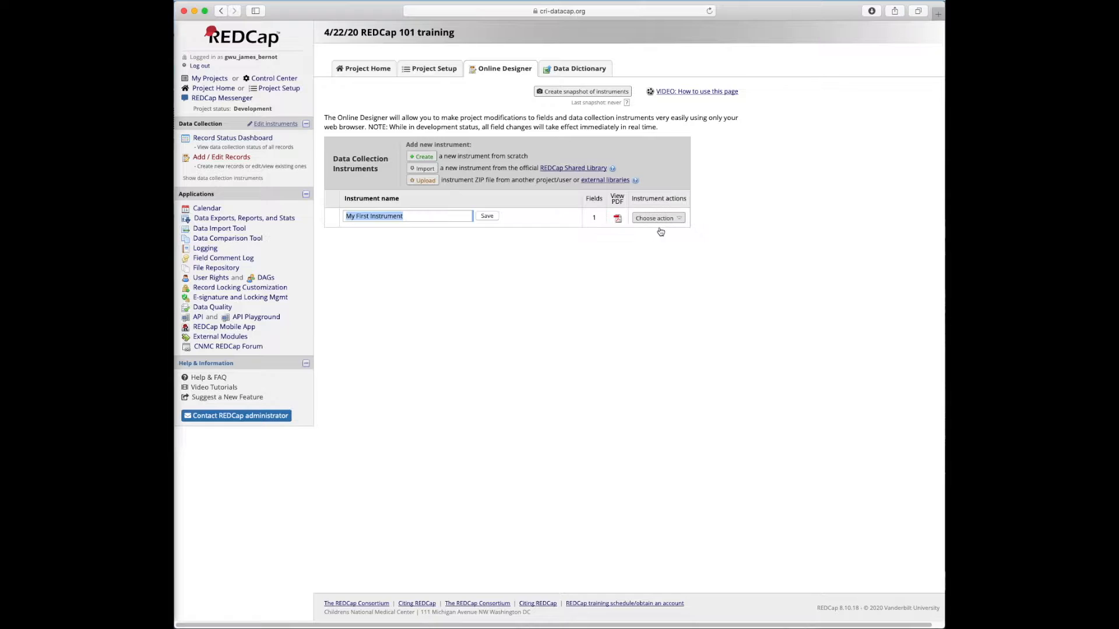
pyautogui.write('Pre-screening')
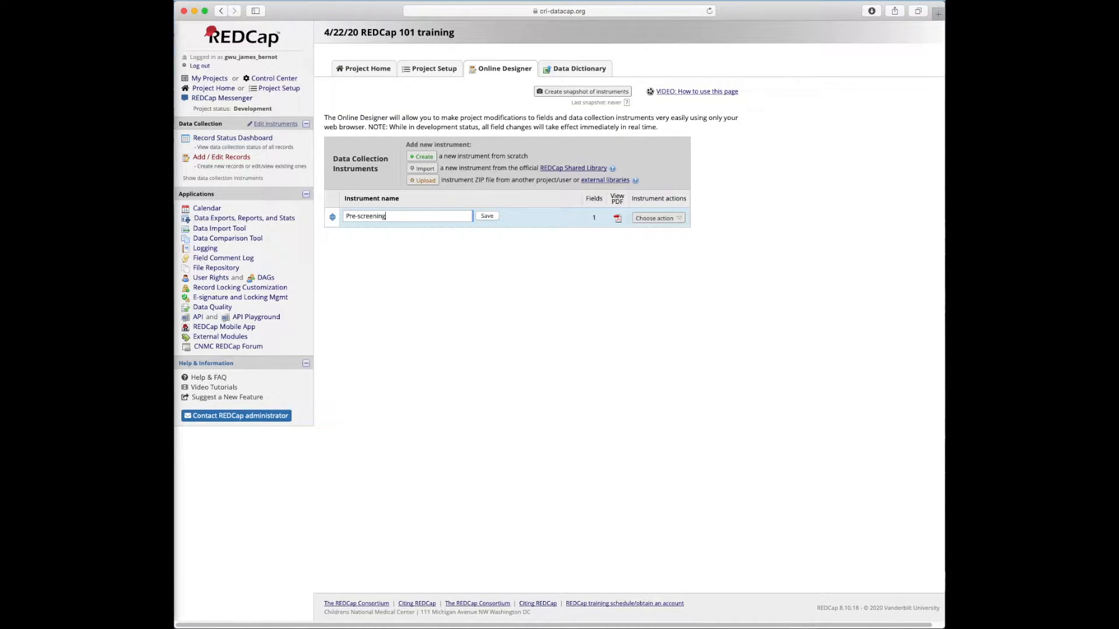
pyautogui.click(492, 217)
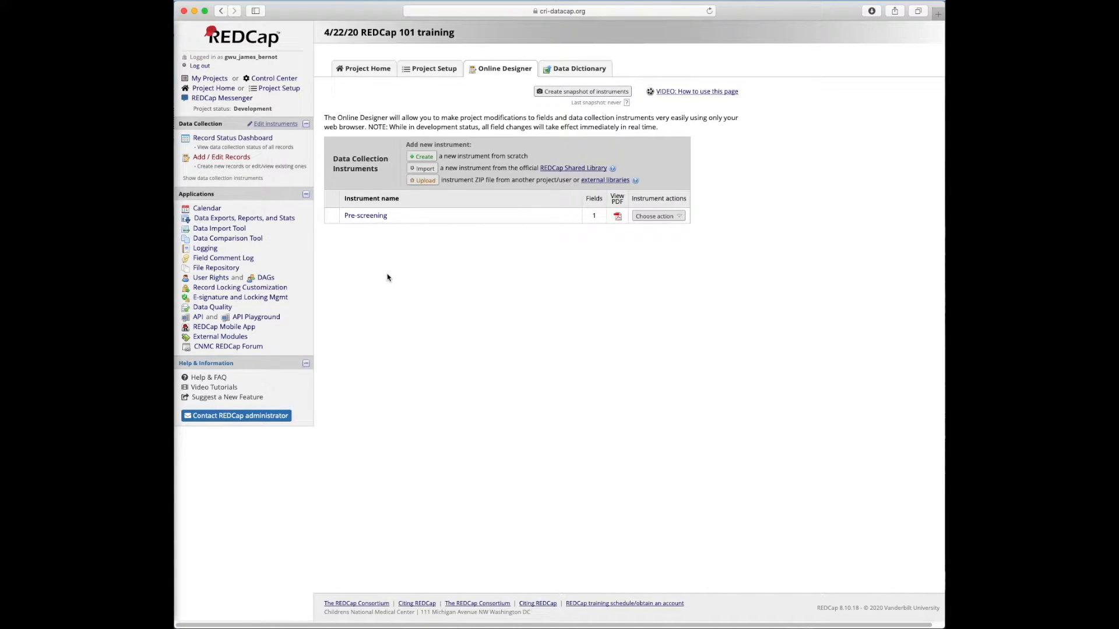
# Step: Start a new Text Box field in the Pre-screening instrument with the label "What is your date of birth?"
pyautogui.click(374, 217)
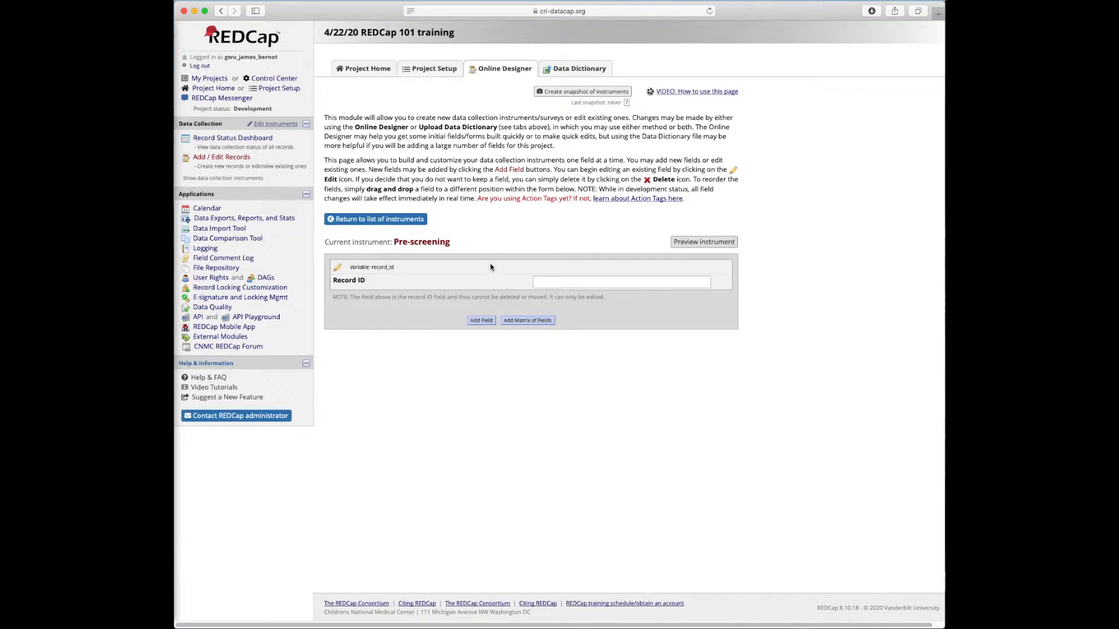
pyautogui.click(481, 322)
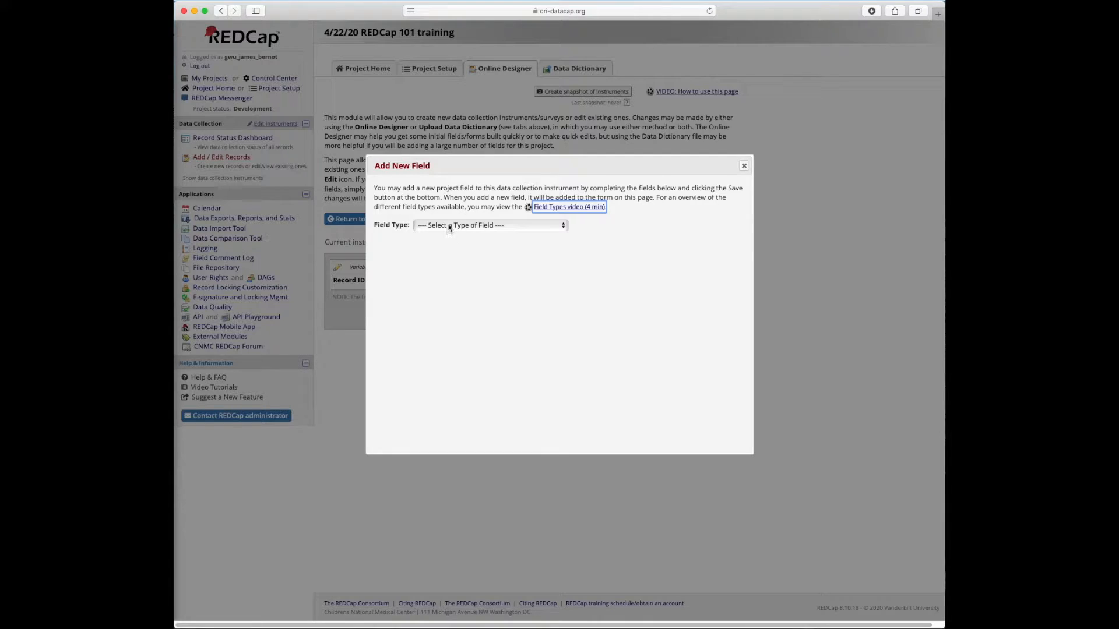
pyautogui.click(429, 224)
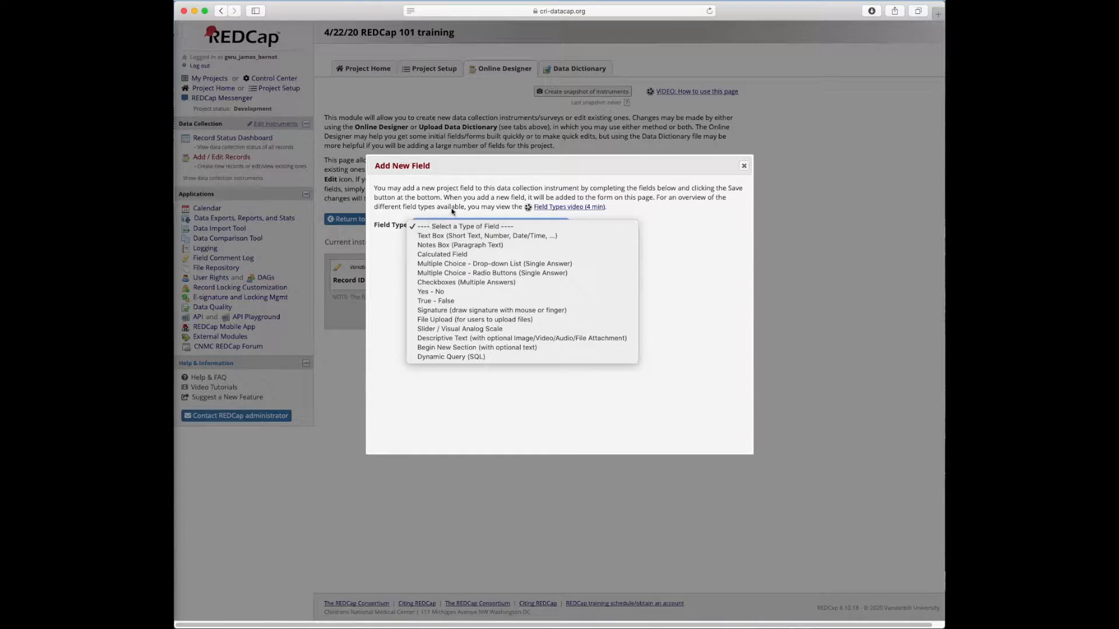
pyautogui.click(492, 236)
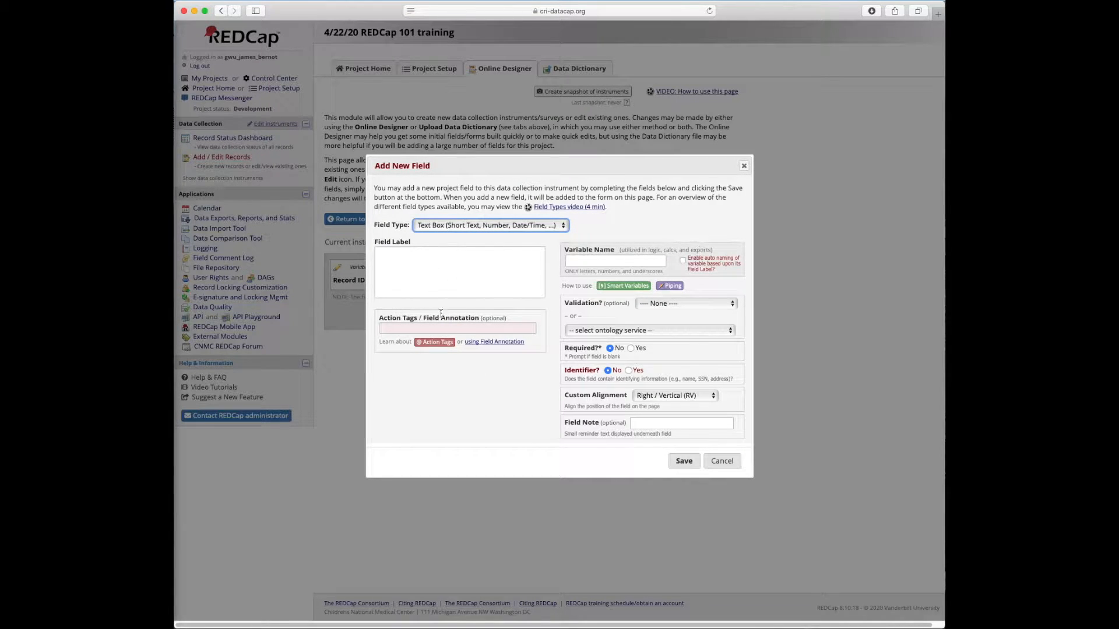
pyautogui.click(448, 265)
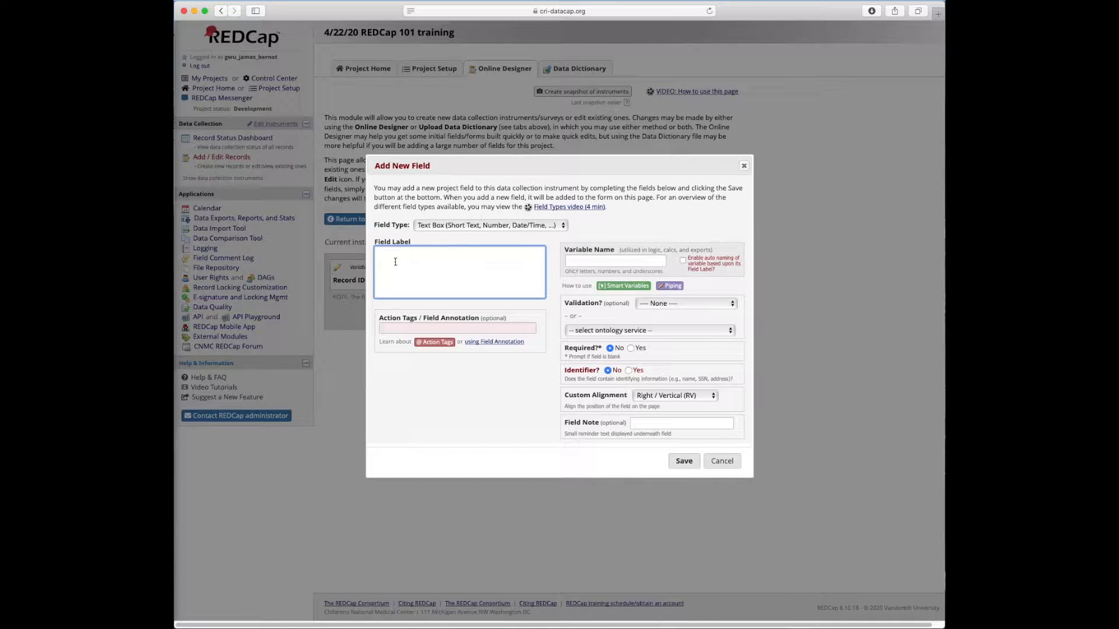
pyautogui.write('What is your date of birth?')
pyautogui.click(600, 261)
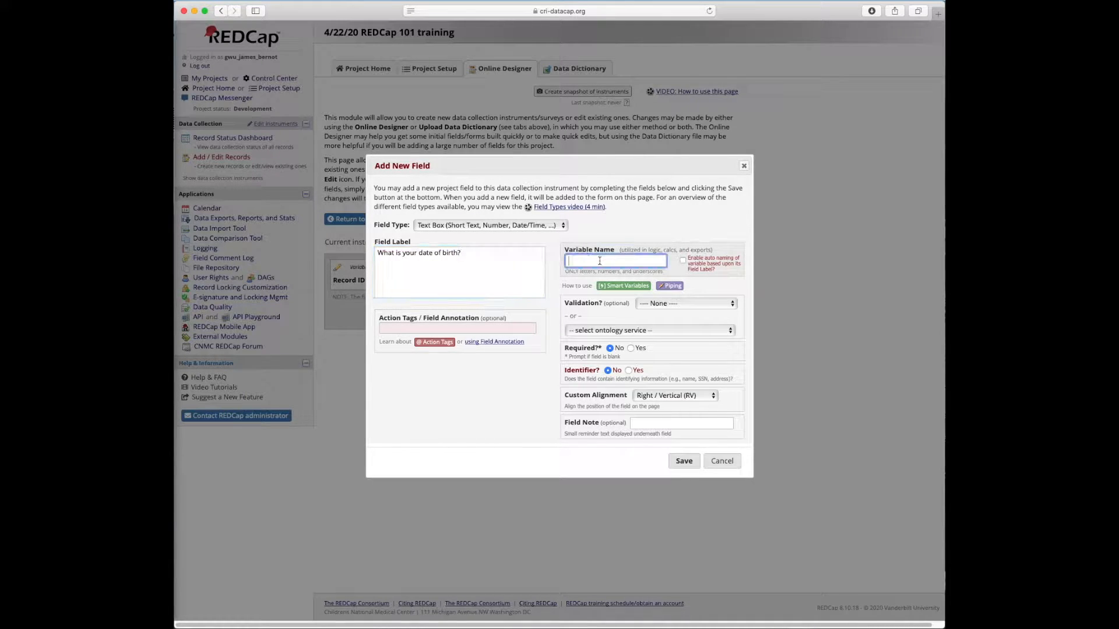
pyautogui.click(521, 250)
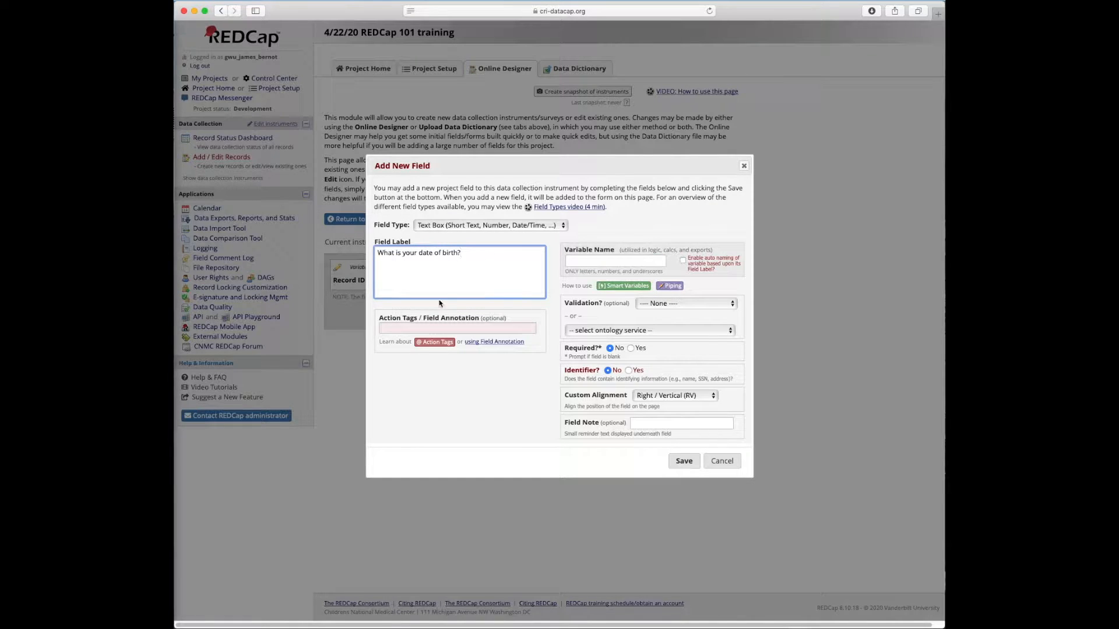
pyautogui.click(418, 328)
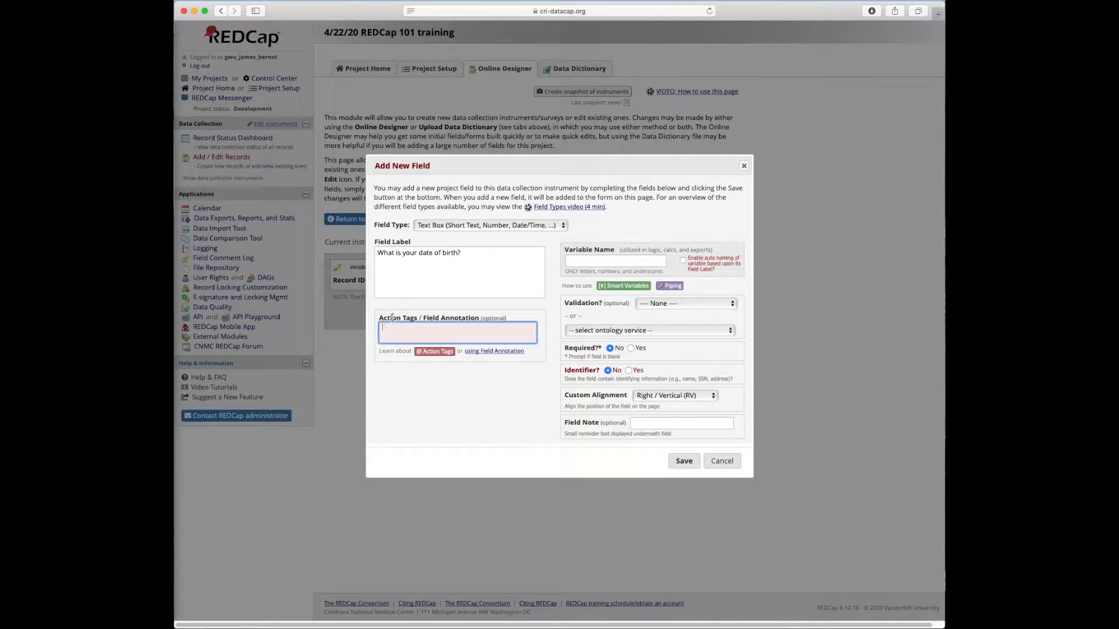
pyautogui.moveTo(392, 314); pyautogui.dragTo(512, 315)
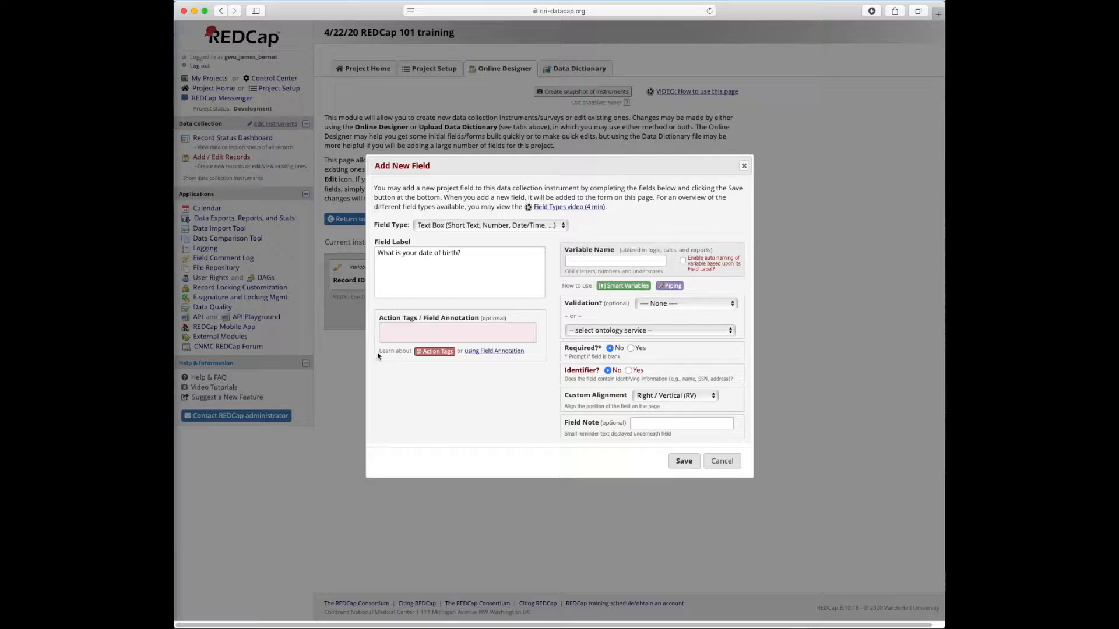
pyautogui.moveTo(383, 349); pyautogui.dragTo(391, 350)
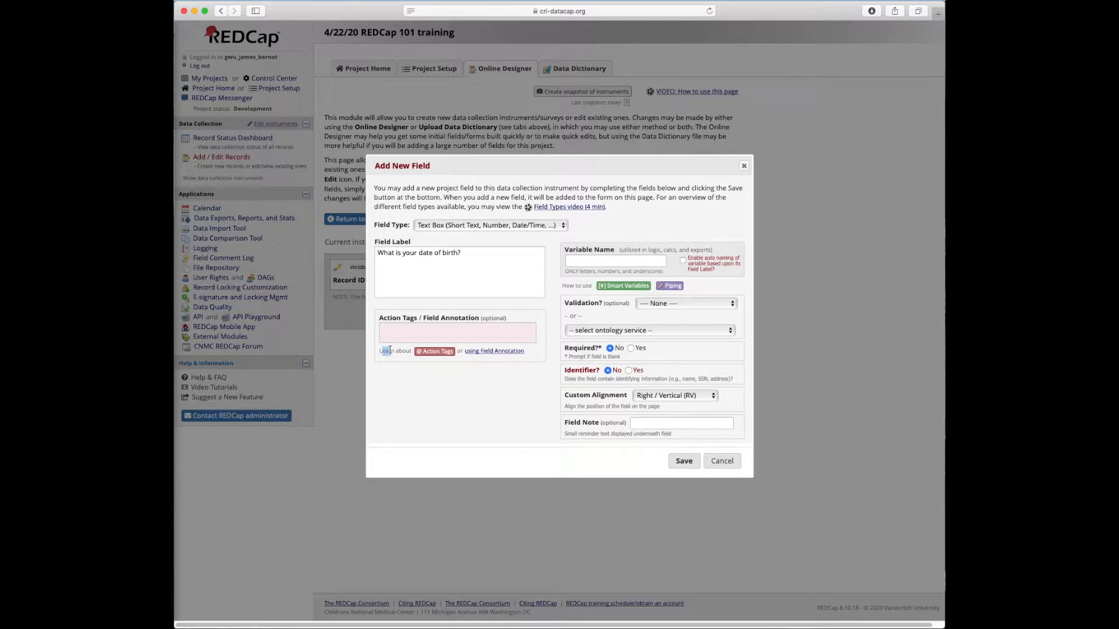
pyautogui.click(422, 351)
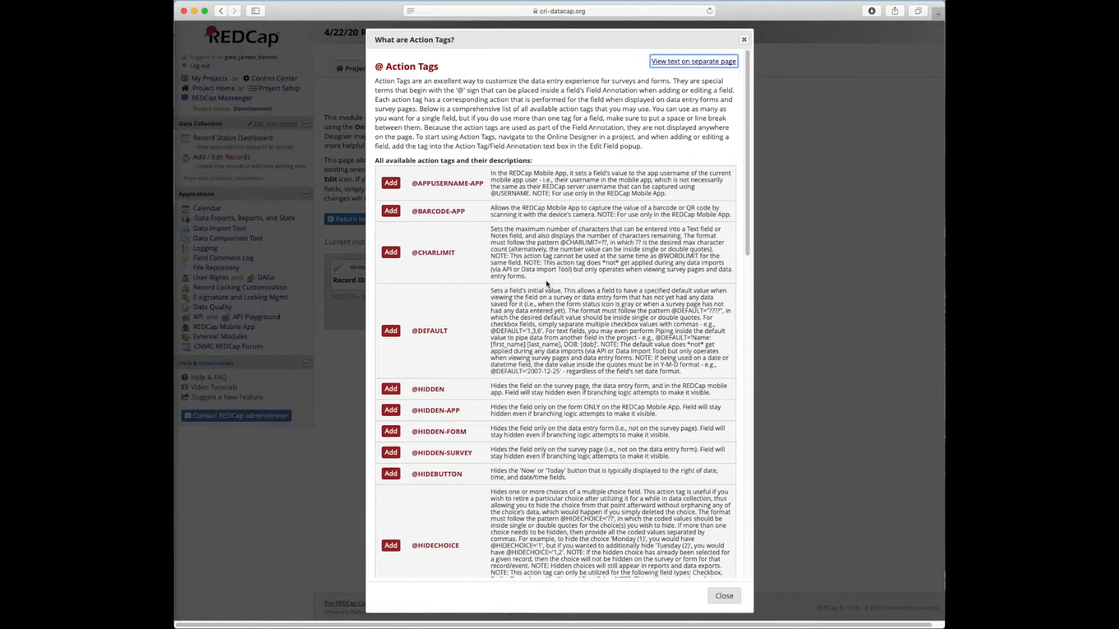
pyautogui.scroll(-15, 546, 280)
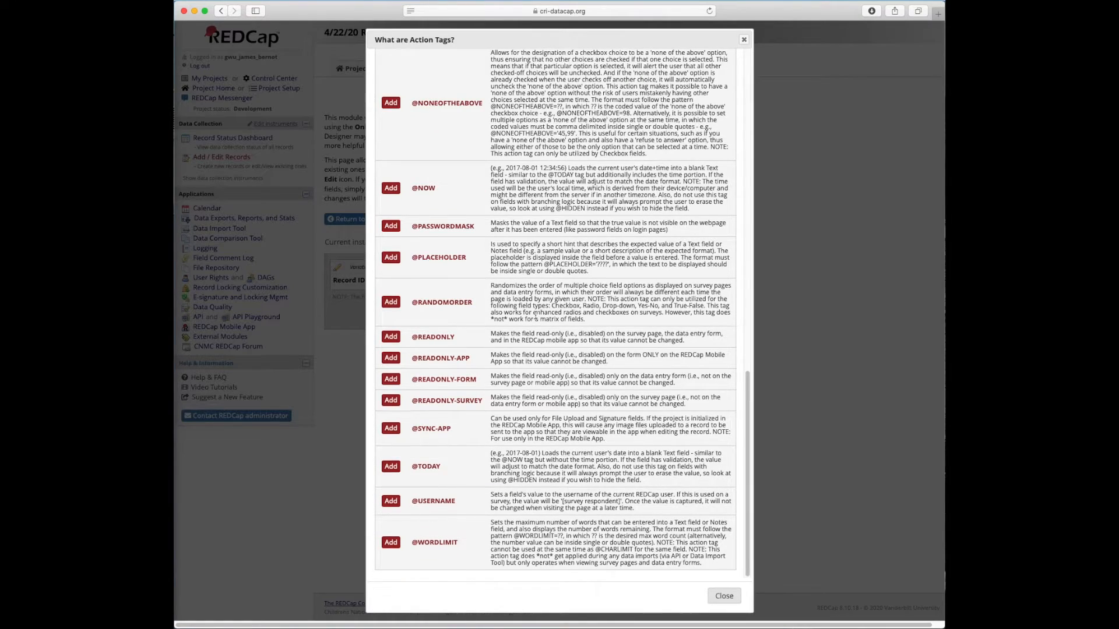
pyautogui.scroll(15, 533, 318)
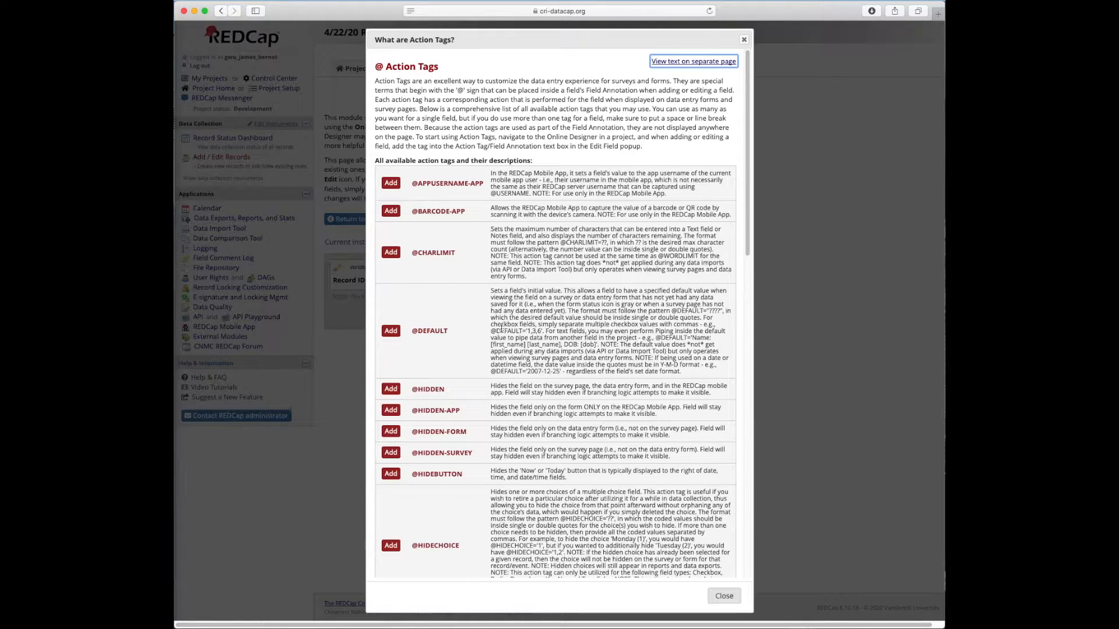
pyautogui.scroll(-2, 503, 329)
pyautogui.moveTo(412, 415); pyautogui.dragTo(473, 415)
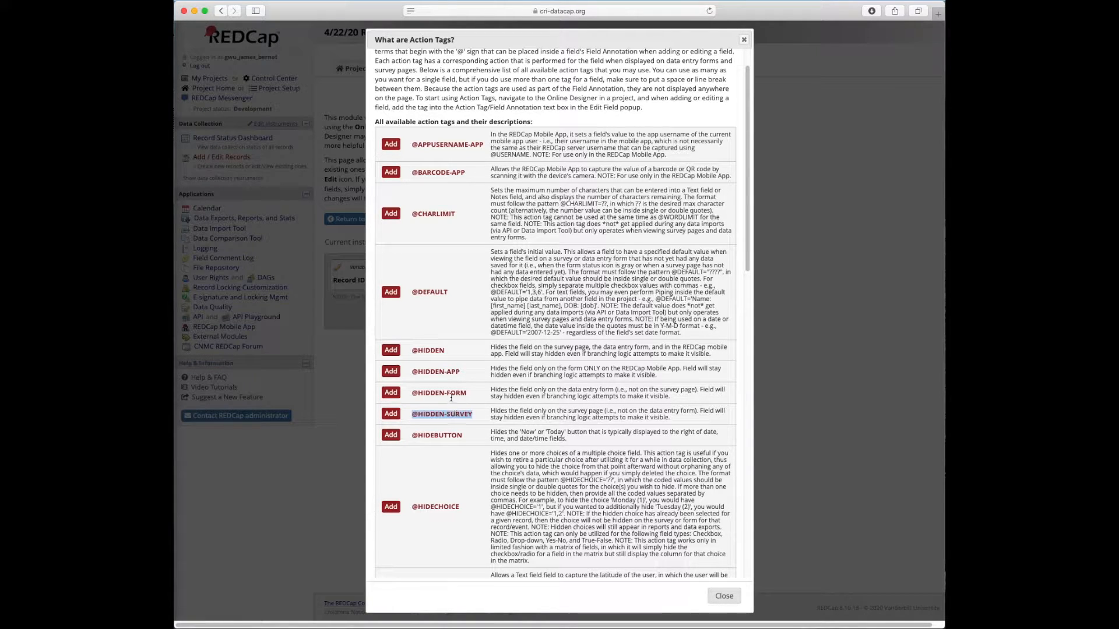
pyautogui.moveTo(412, 352); pyautogui.dragTo(445, 352)
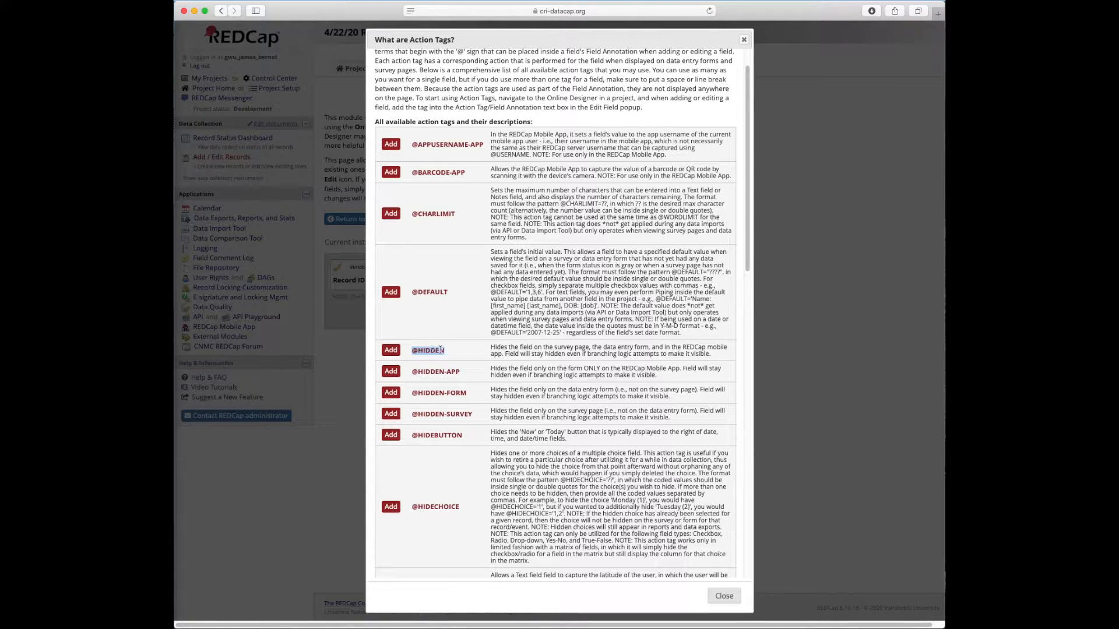
pyautogui.scroll(-1, 447, 358)
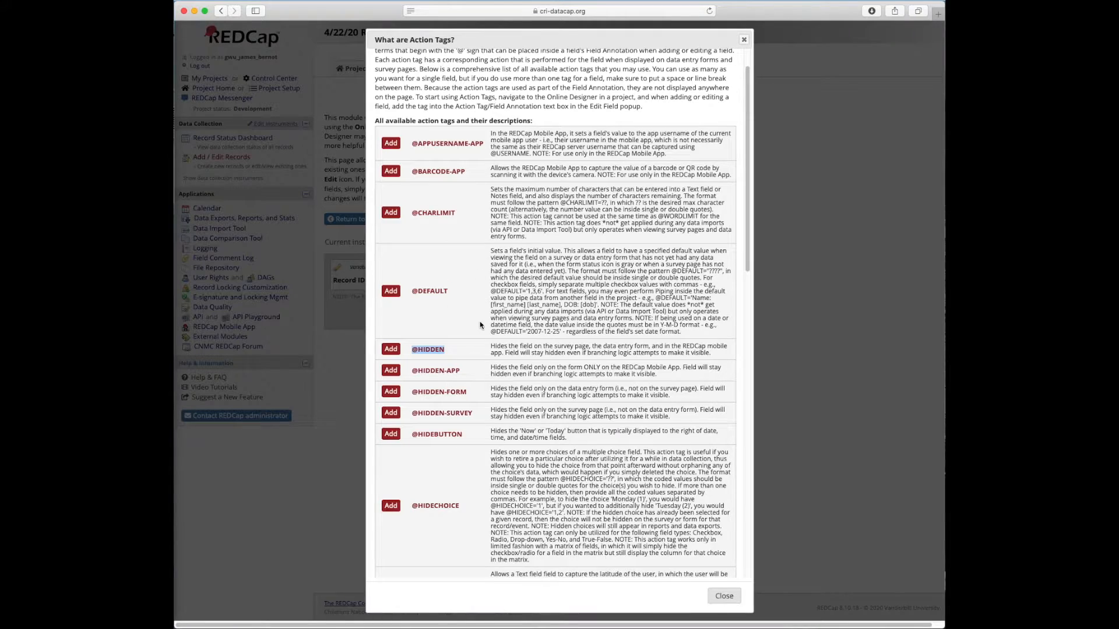
pyautogui.scroll(-3, 466, 355)
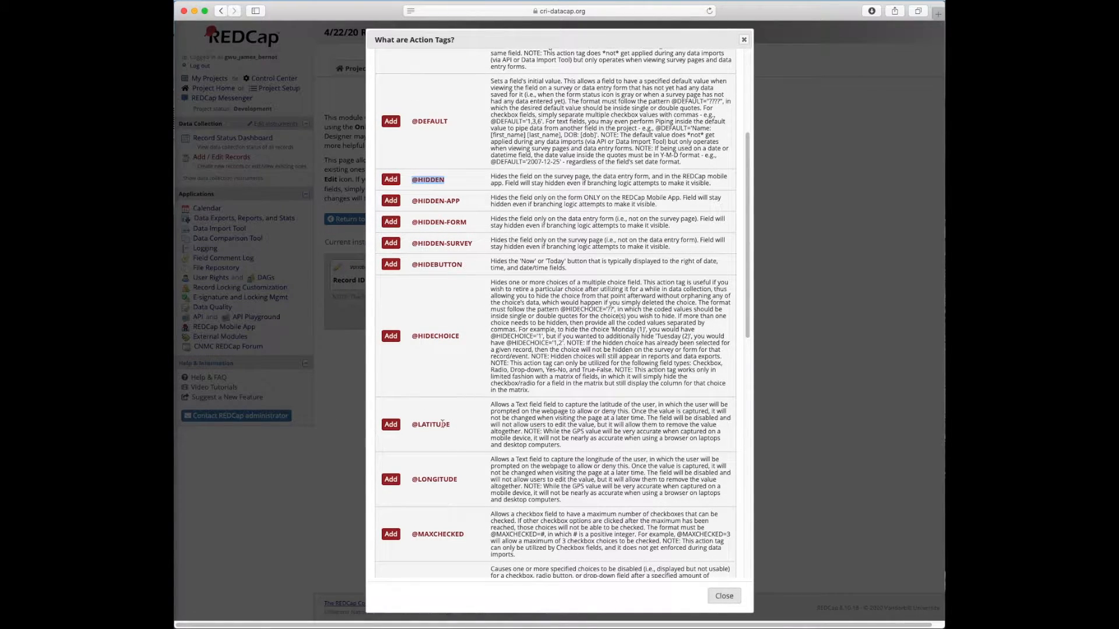
pyautogui.scroll(-1, 475, 408)
pyautogui.scroll(-7, 466, 420)
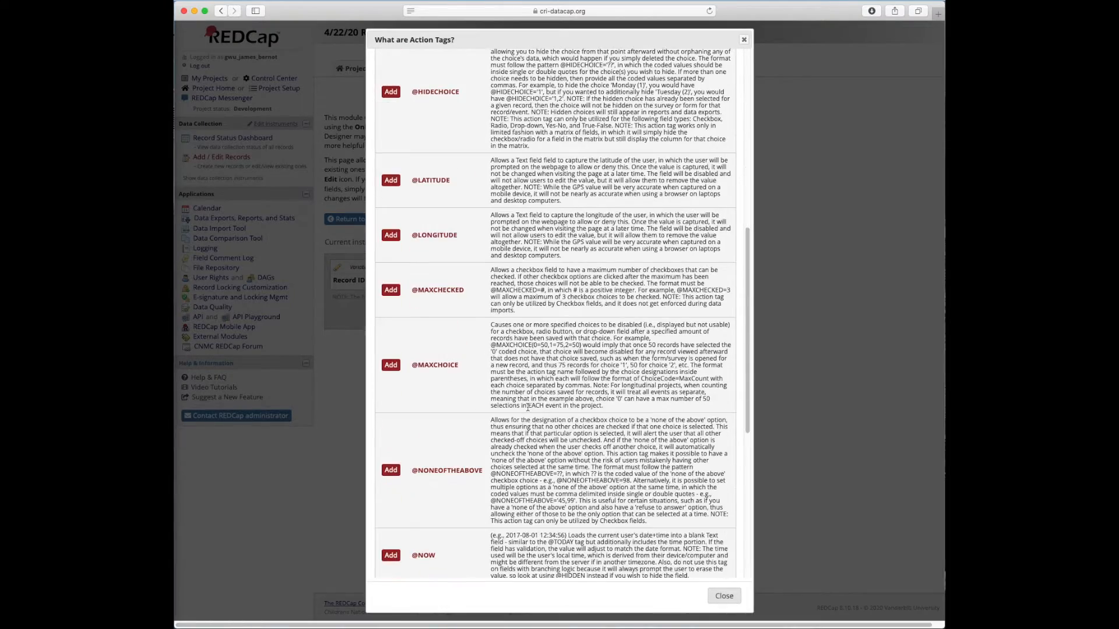
pyautogui.scroll(-3, 411, 460)
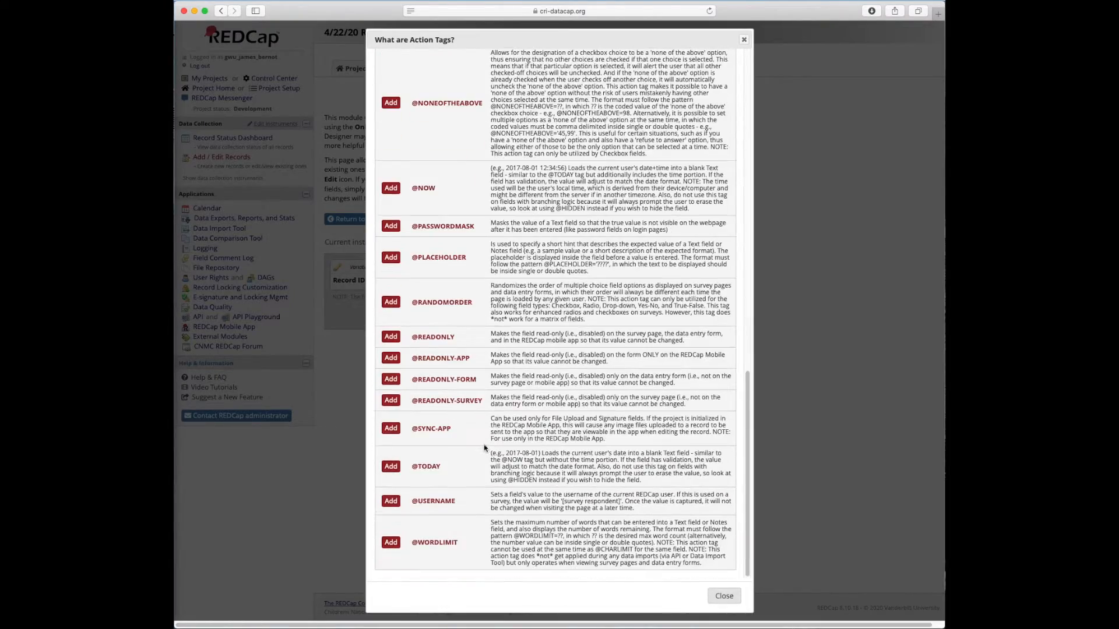
pyautogui.click(518, 481)
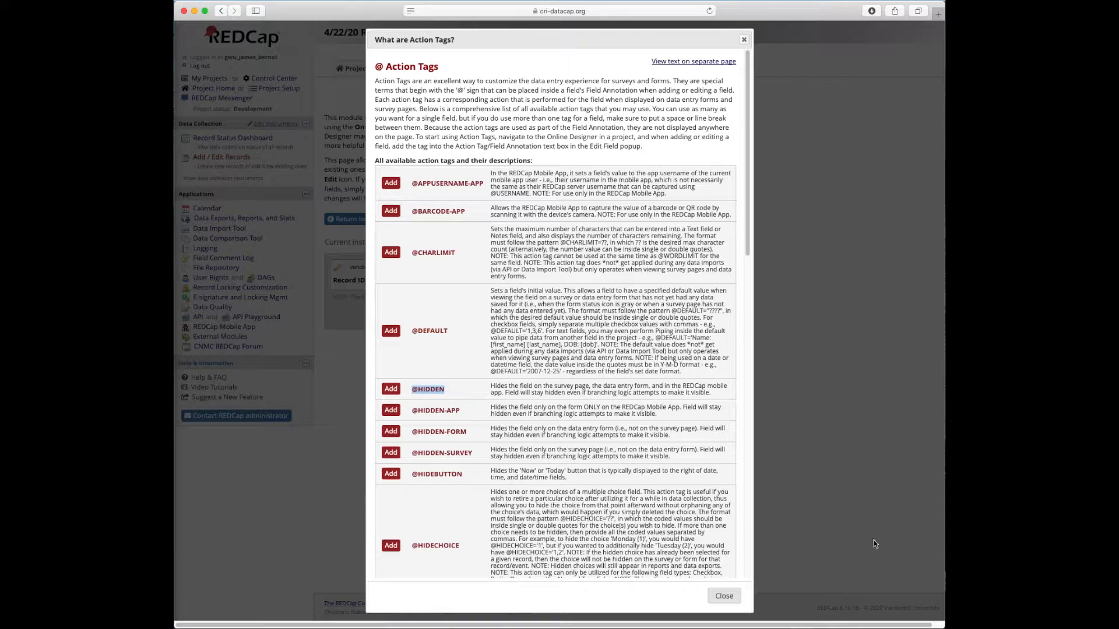
pyautogui.click(724, 598)
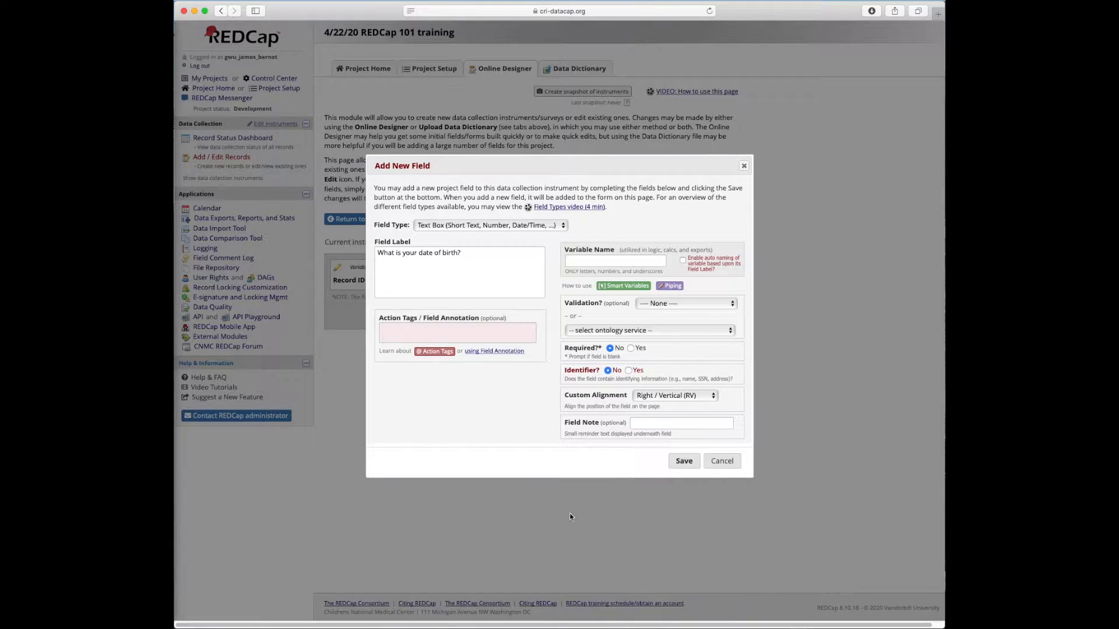
# Step: Set the date of birth field's variable name to dob
pyautogui.click(496, 289)
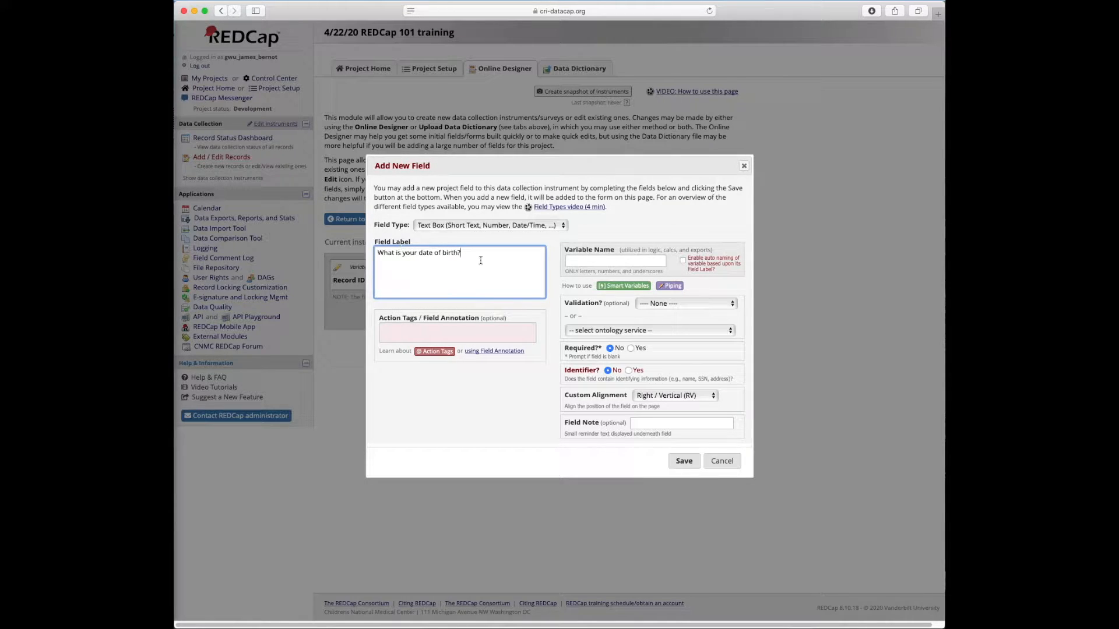
pyautogui.click(607, 261)
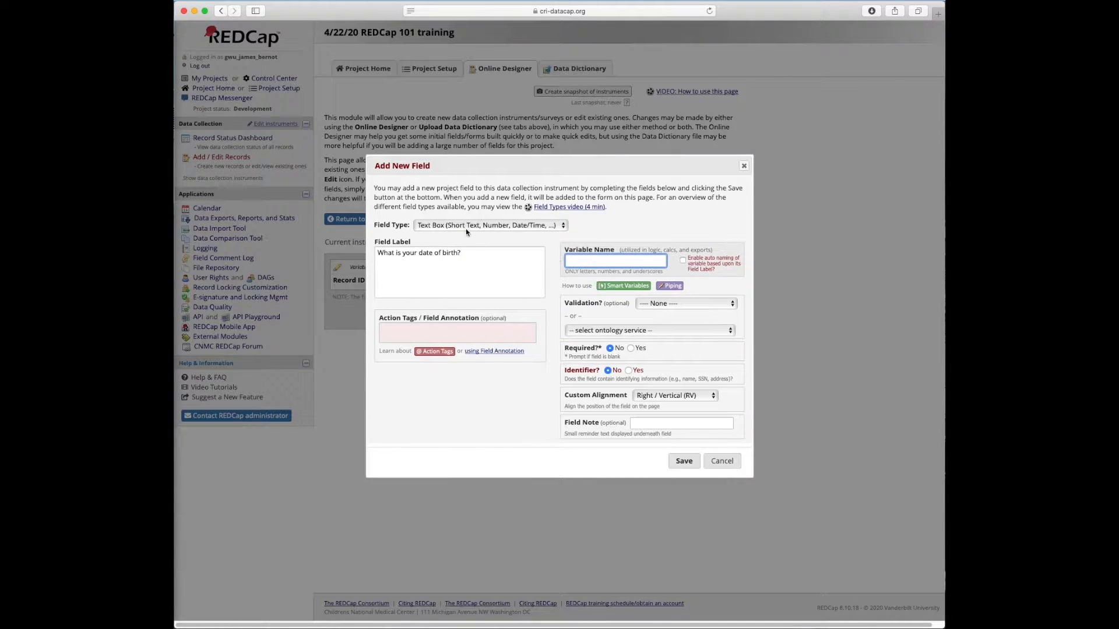
pyautogui.moveTo(566, 270); pyautogui.dragTo(665, 271)
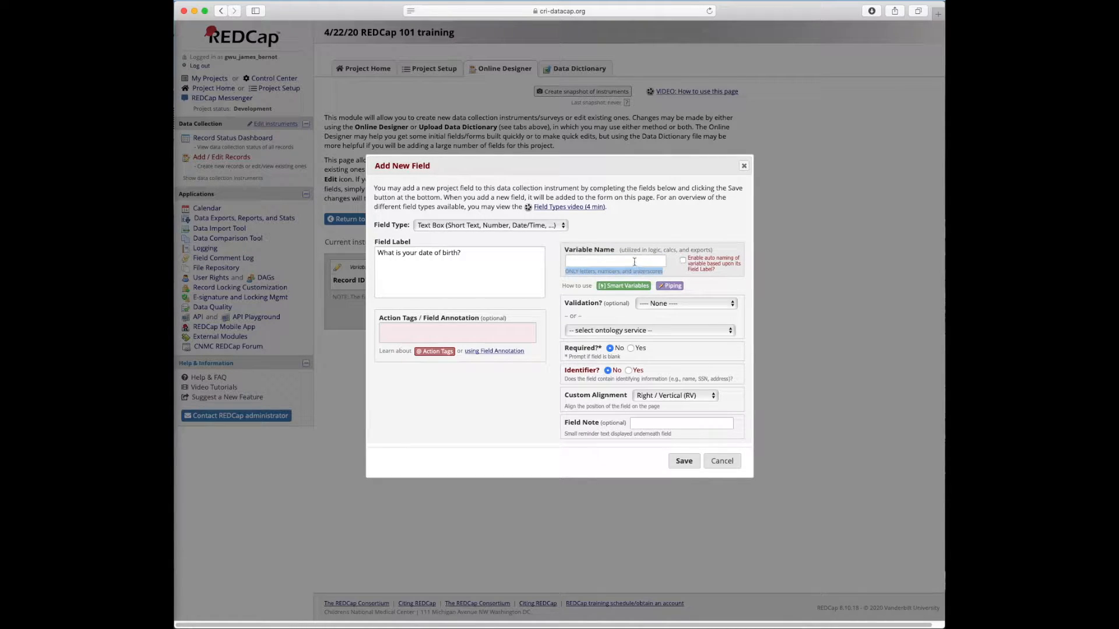
pyautogui.click(633, 261)
pyautogui.write('d')
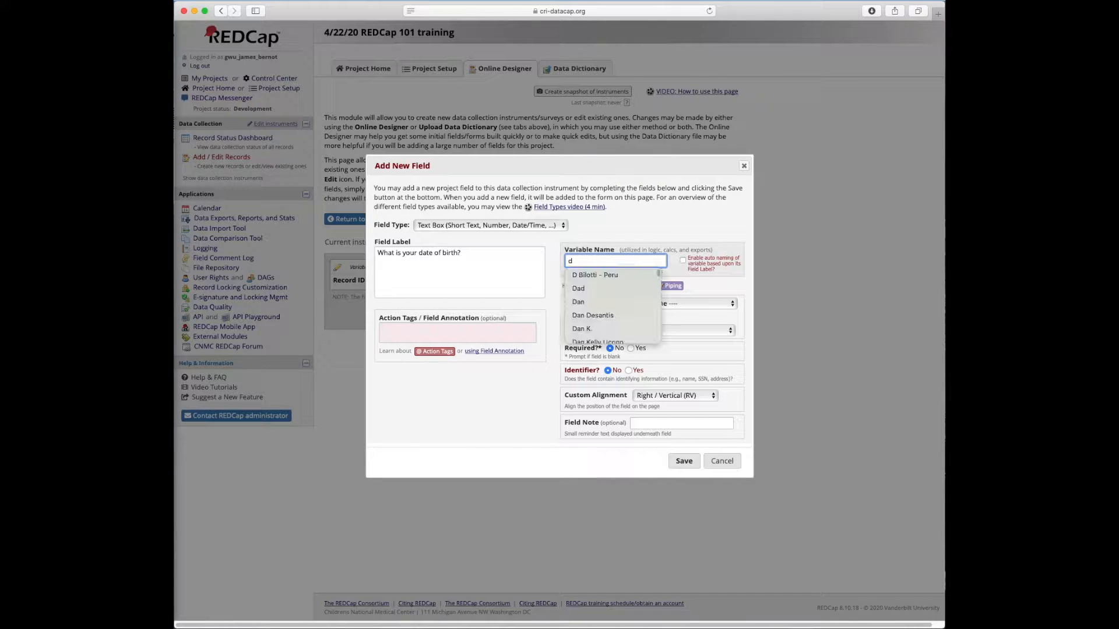
pyautogui.write('ob')
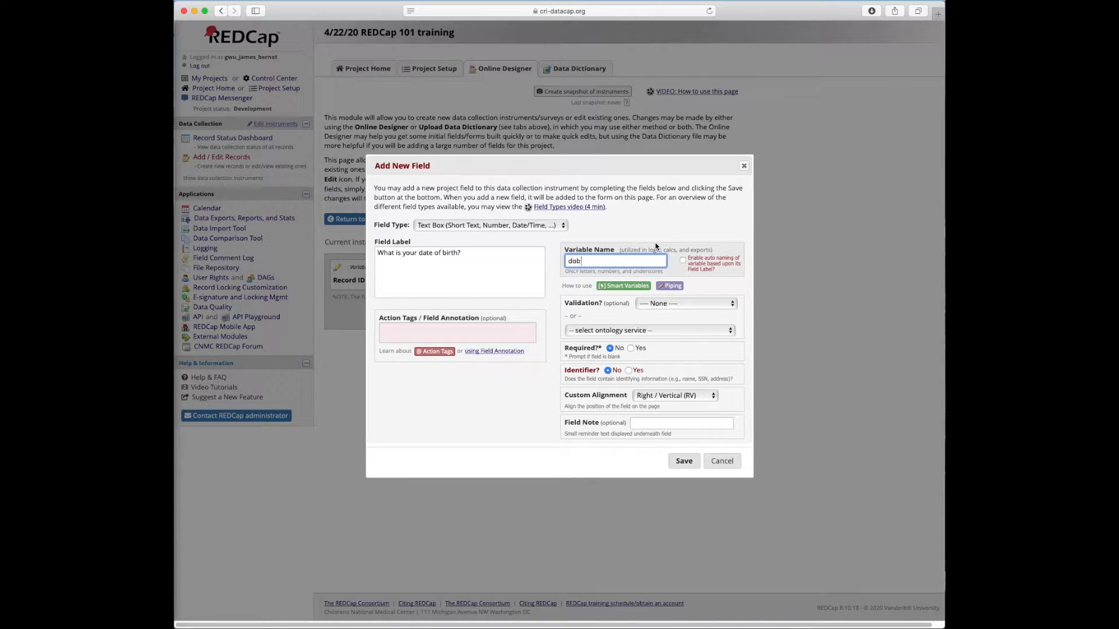
# Step: Set the dob field's validation to Date (M-D-Y), leaving the minimum and maximum blank
pyautogui.click(711, 286)
pyautogui.click(670, 307)
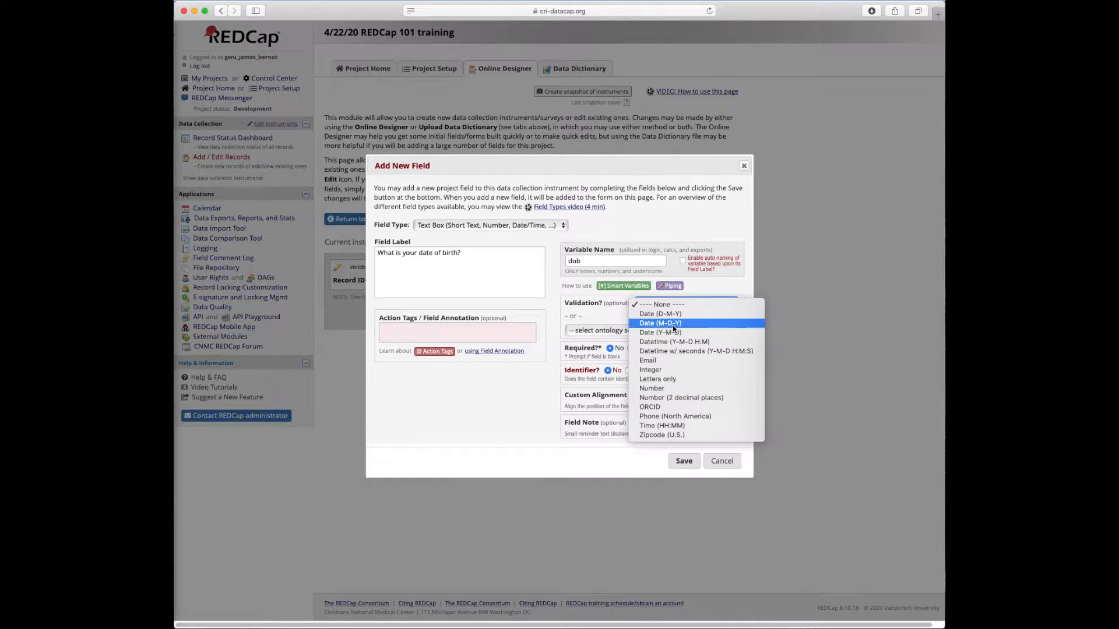
pyautogui.click(671, 325)
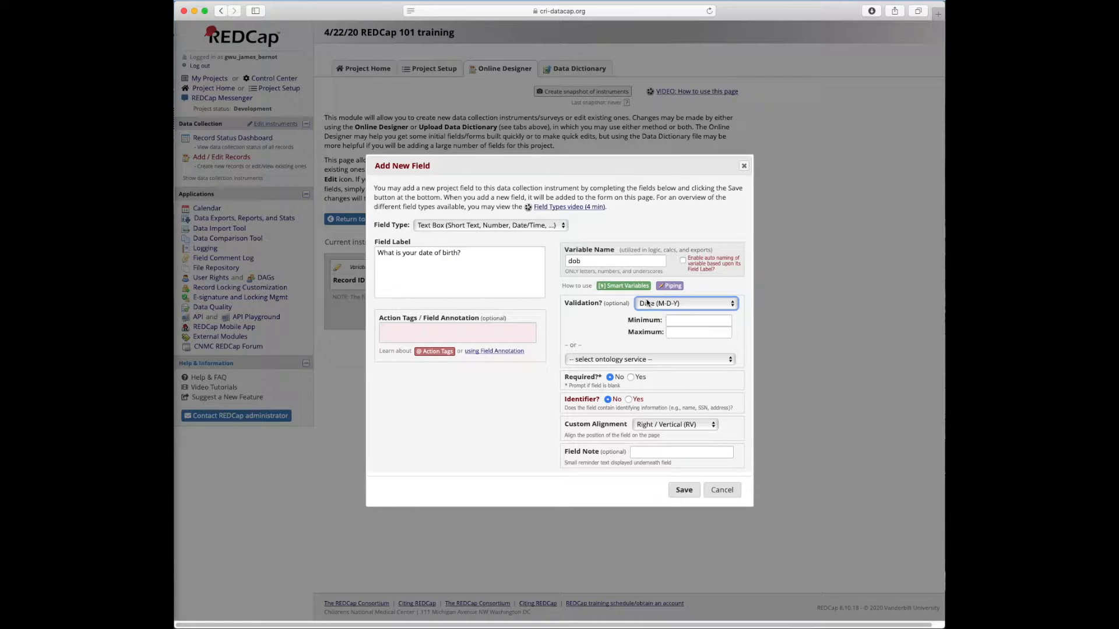
pyautogui.click(674, 320)
pyautogui.click(678, 331)
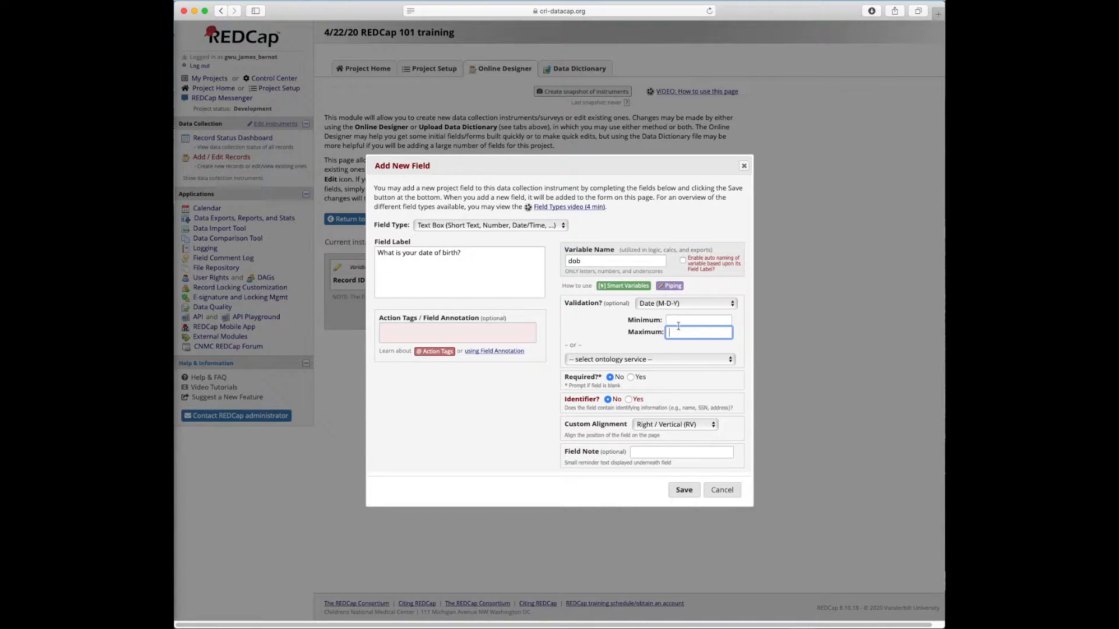
pyautogui.click(680, 321)
# Step: Mark the date of birth field as an identifier, keep the Right / Vertical (RV) alignment with no field note, and save the field
pyautogui.moveTo(565, 399); pyautogui.dragTo(601, 401)
pyautogui.click(600, 401)
pyautogui.click(629, 400)
pyautogui.click(665, 424)
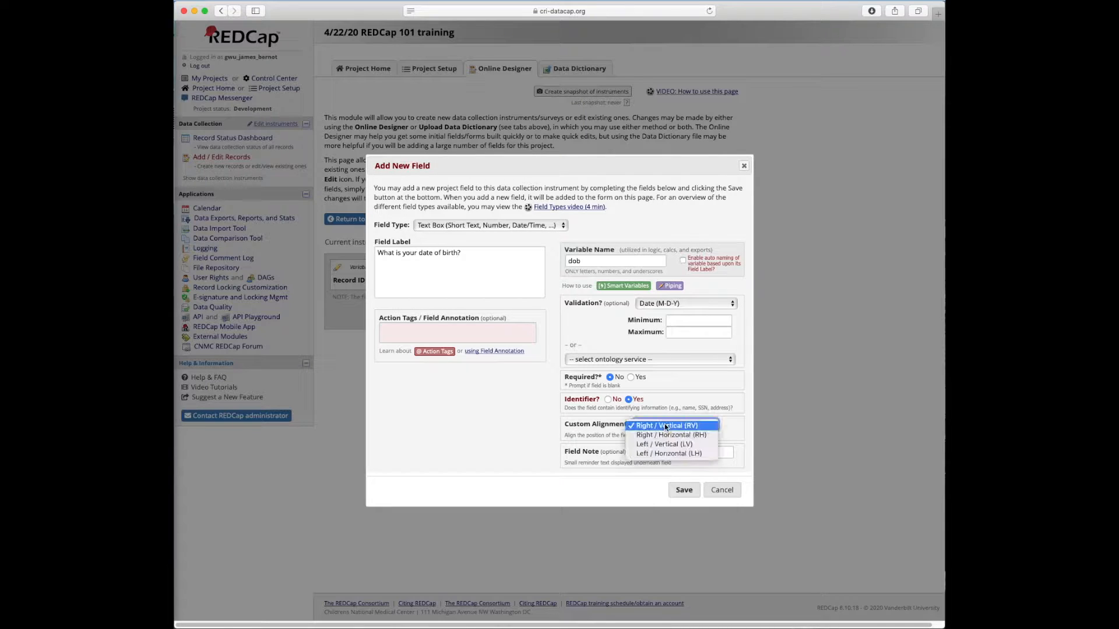
pyautogui.click(749, 429)
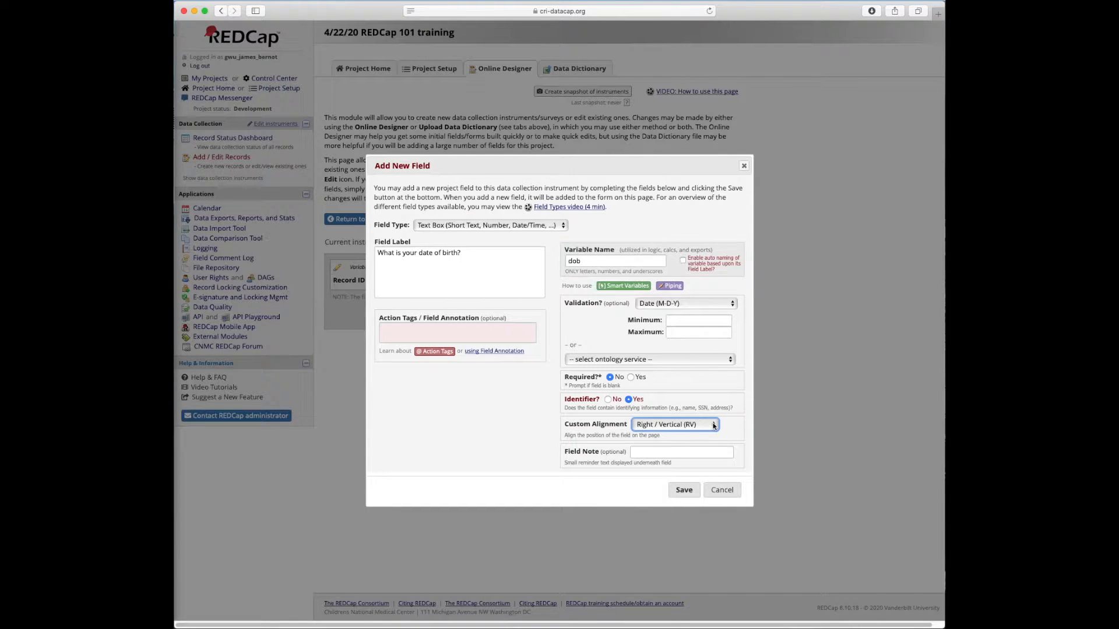
pyautogui.moveTo(604, 453); pyautogui.dragTo(625, 453)
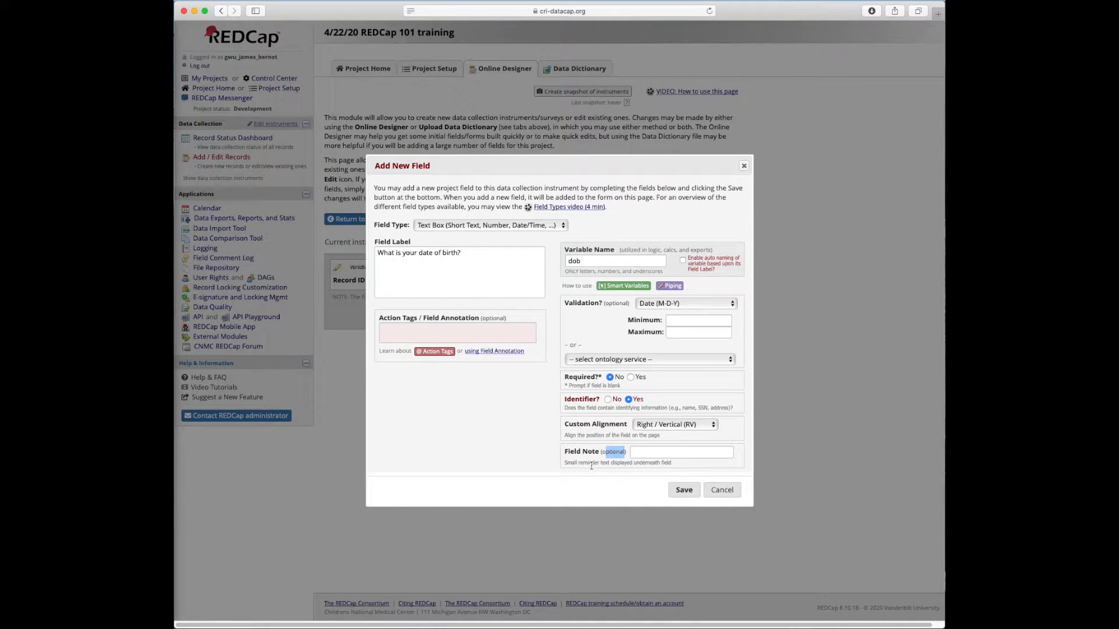
pyautogui.click(665, 454)
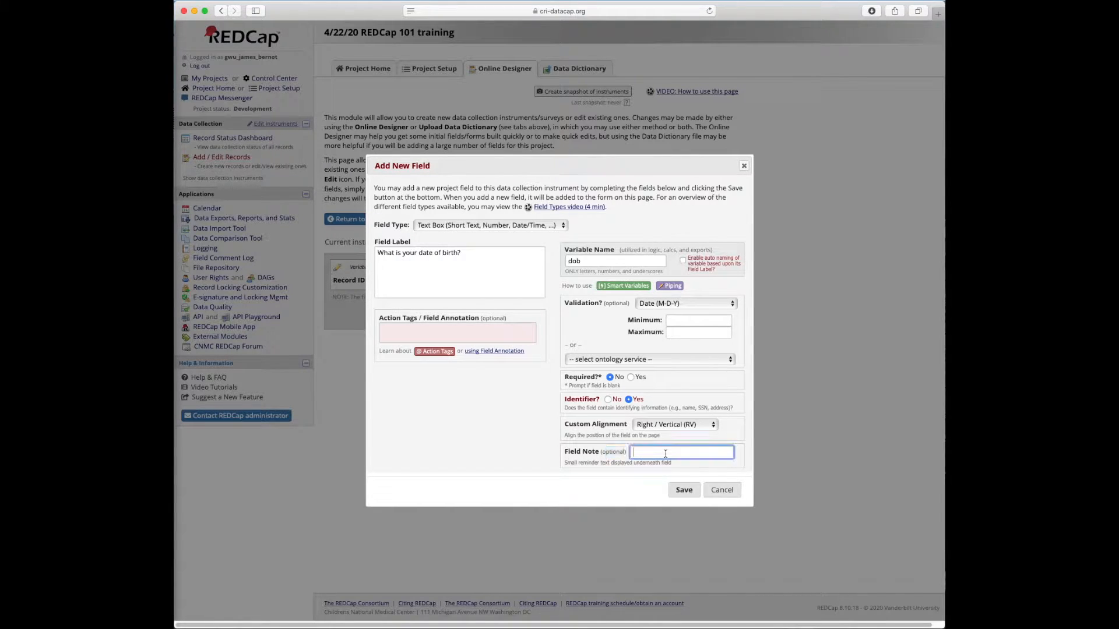
pyautogui.click(723, 468)
pyautogui.click(685, 493)
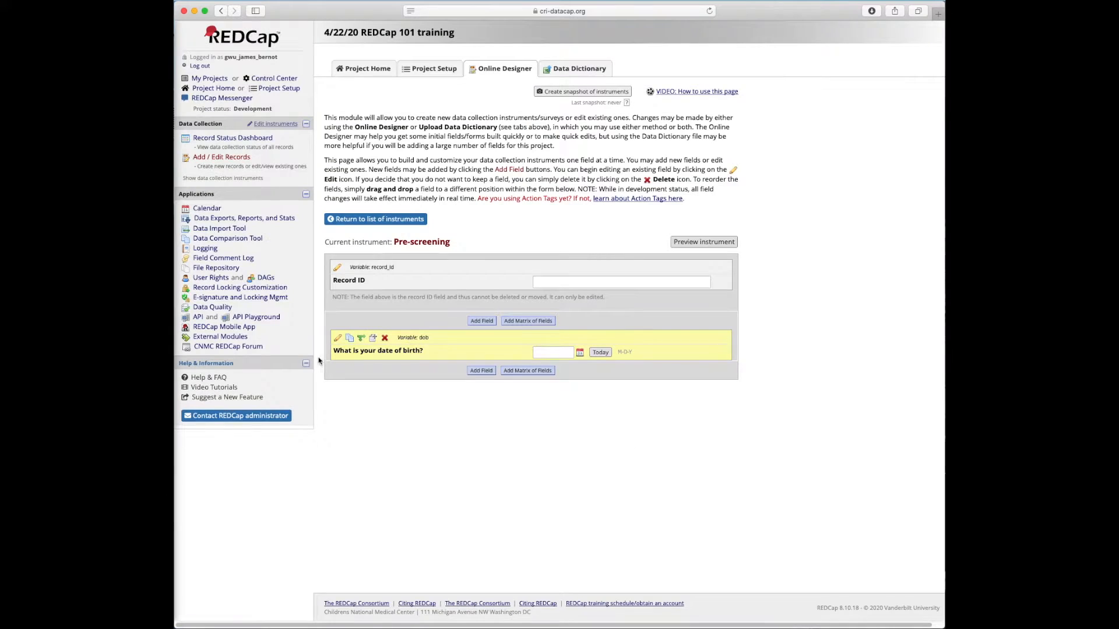
# Step: Start a Multiple Choice - Radio Buttons field below the date of birth field with the label "What sex were you assigned at birth?"
pyautogui.click(489, 373)
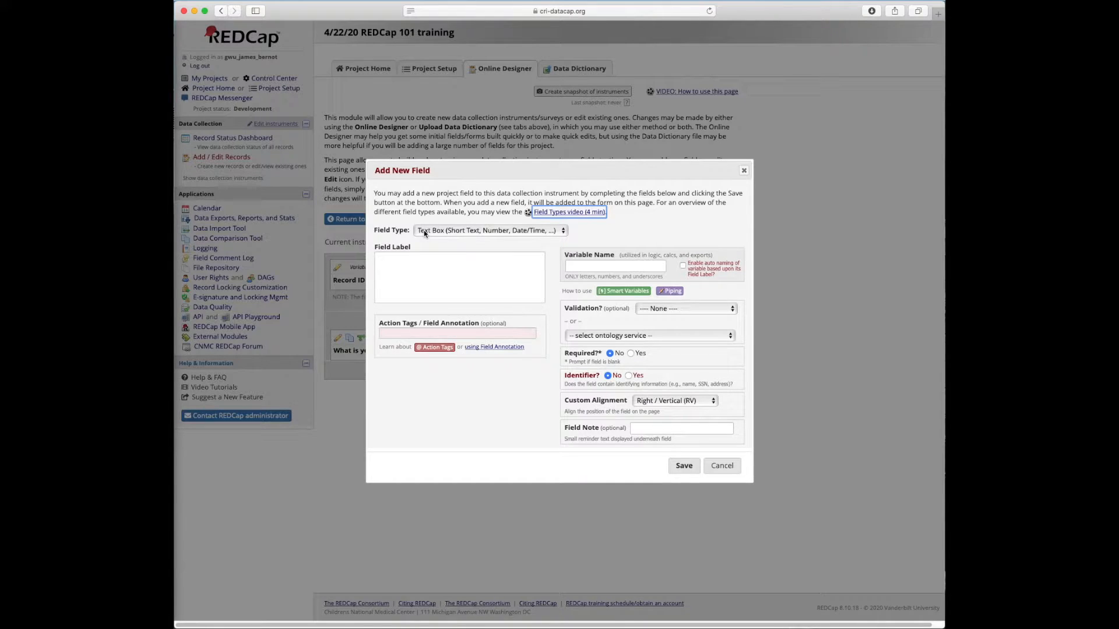
pyautogui.click(450, 232)
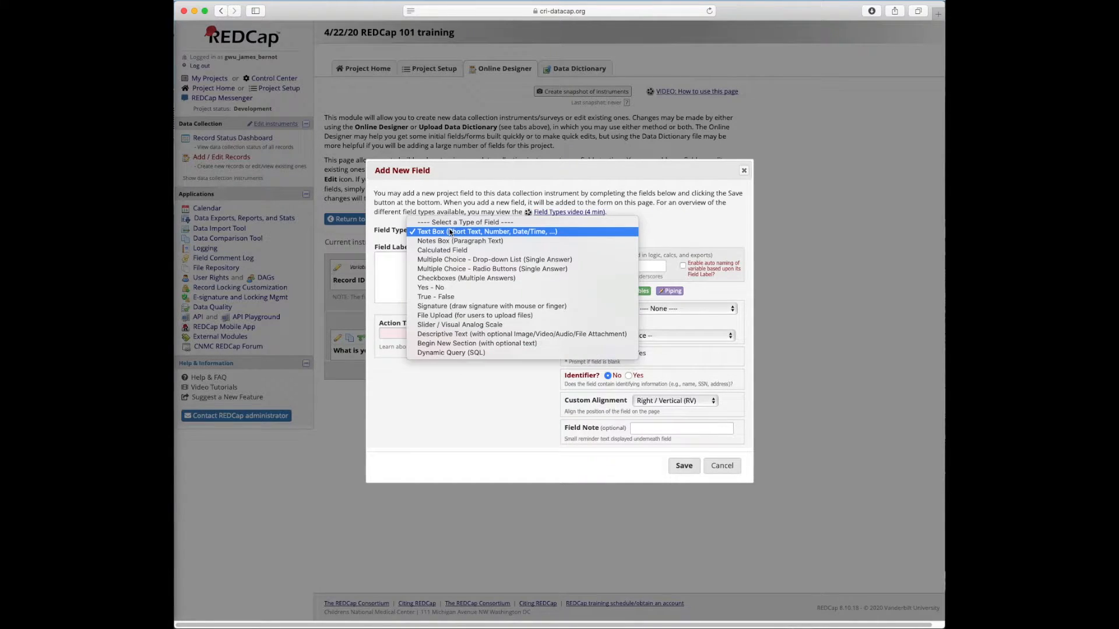
pyautogui.click(460, 270)
pyautogui.click(454, 268)
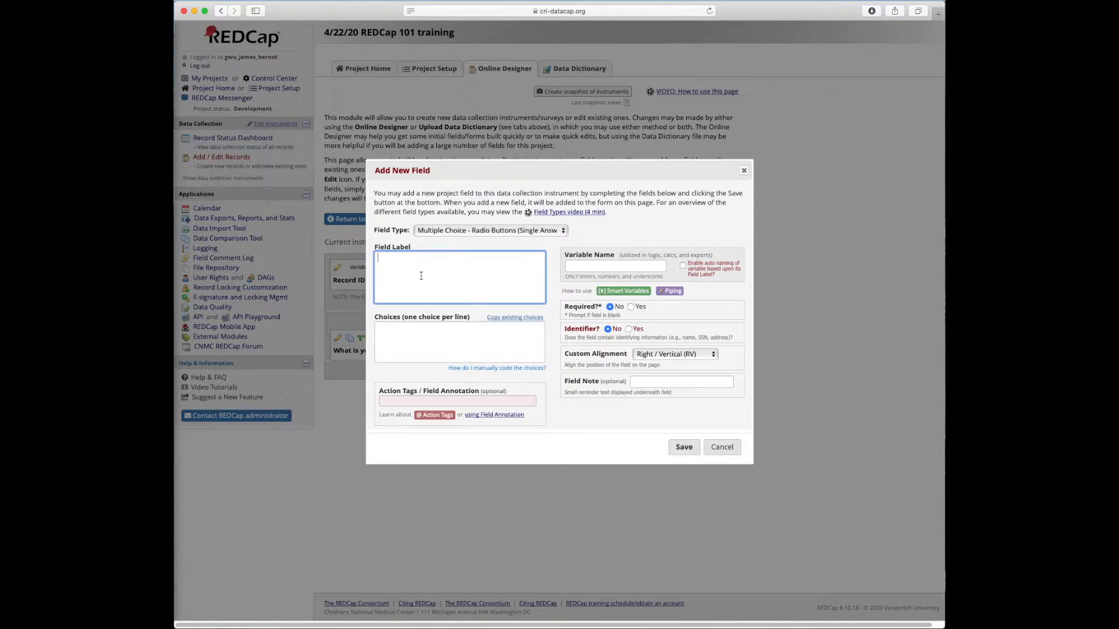
pyautogui.write('What dsex were you assigned at birth?')
# Step: Set the variable name of the sex-at-birth question to sex
pyautogui.click(579, 264)
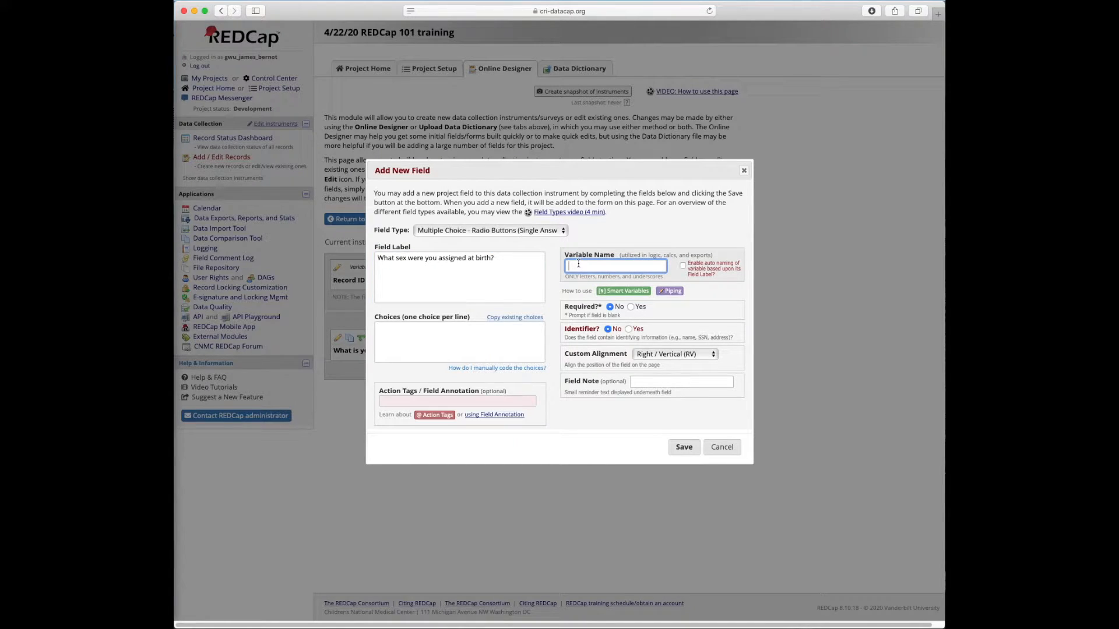
pyautogui.write('ser')
pyautogui.press('BackSpace')
pyautogui.write('x')
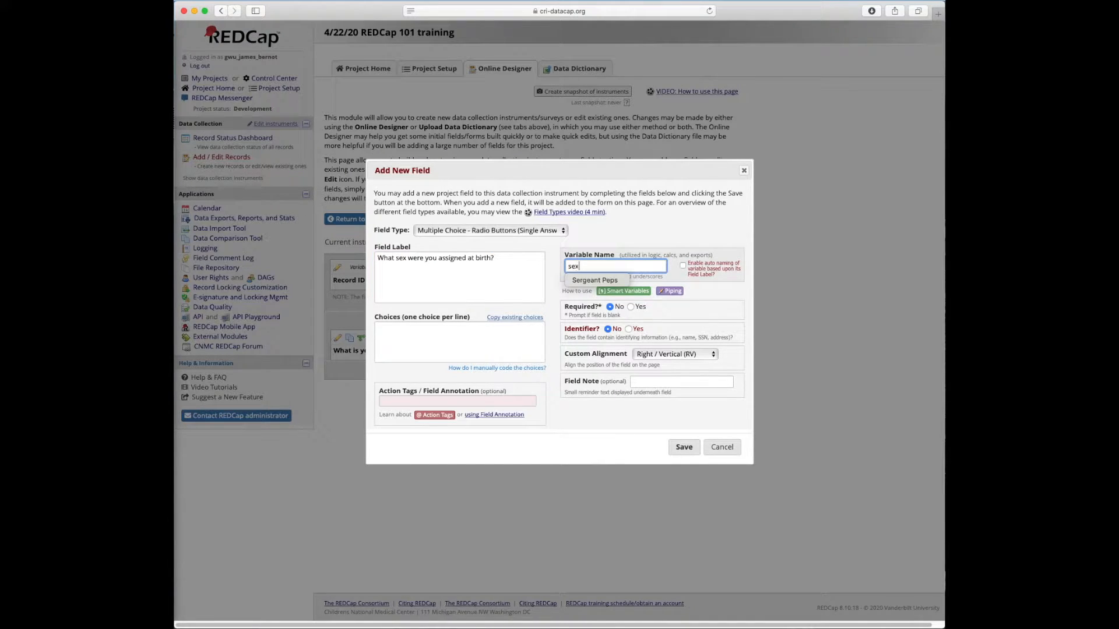
# Step: Enter the coded choices "1, Male" and "2, Female" for the sex field and save it
pyautogui.click(520, 333)
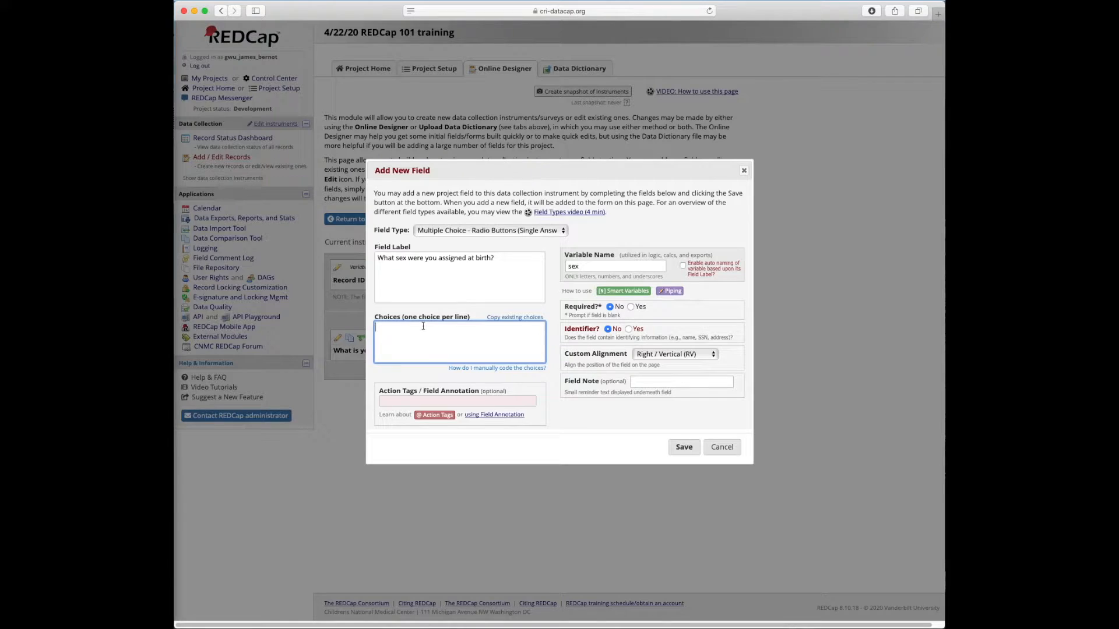
pyautogui.click(458, 233)
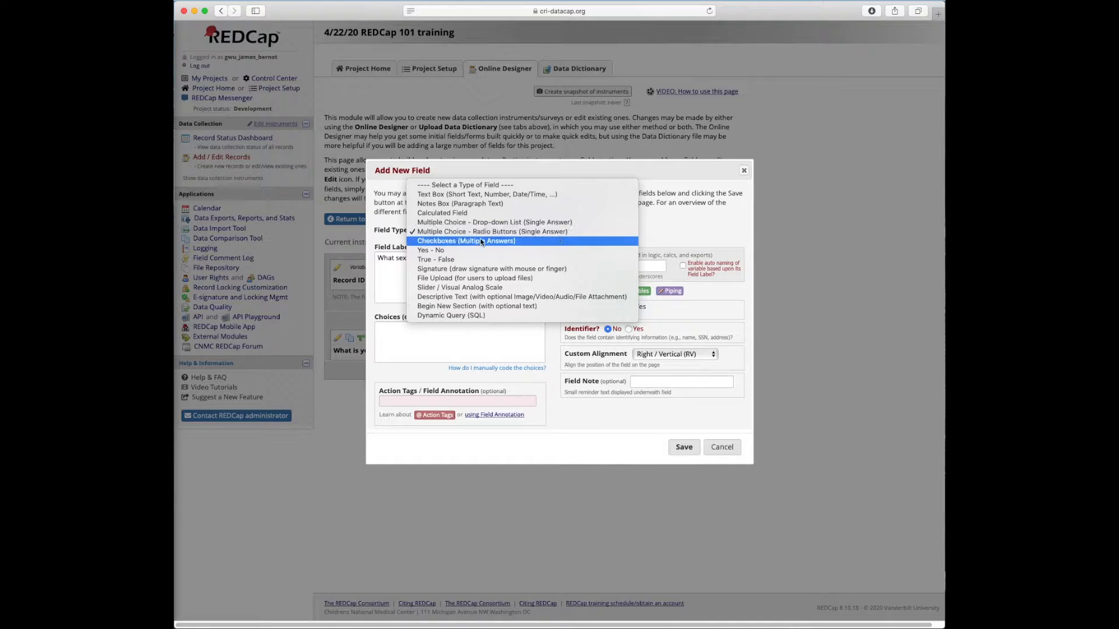
pyautogui.click(452, 234)
pyautogui.click(415, 339)
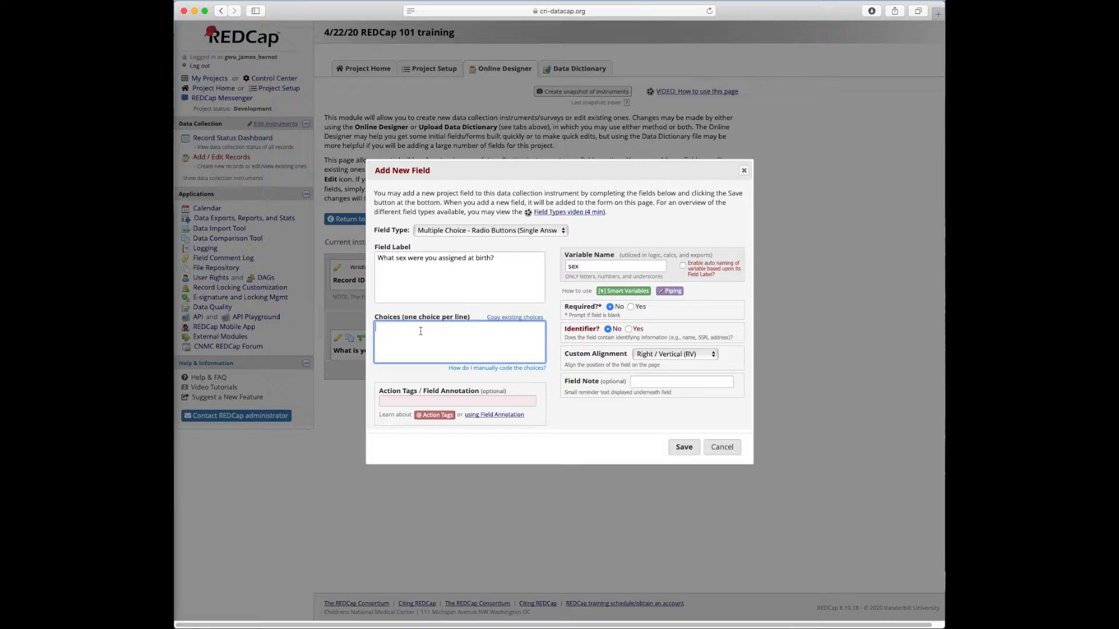
pyautogui.write('1, Male')
pyautogui.press('Return')
pyautogui.write('2, Female')
pyautogui.doubleClick(376, 329)
pyautogui.click(379, 327)
pyautogui.doubleClick(380, 327)
pyautogui.click(418, 329)
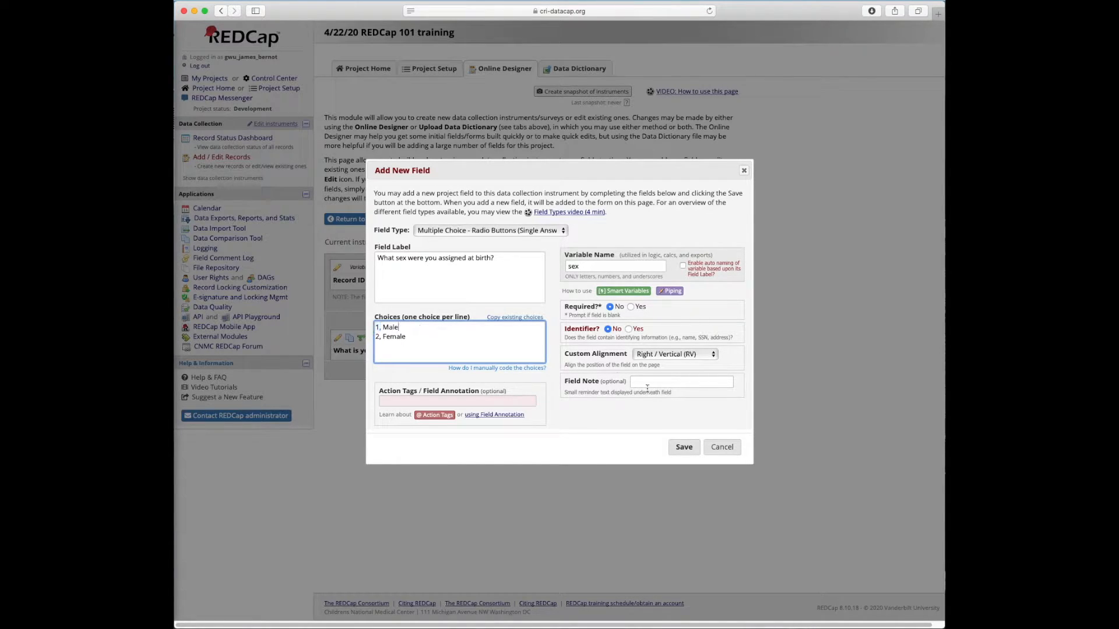
pyautogui.click(684, 448)
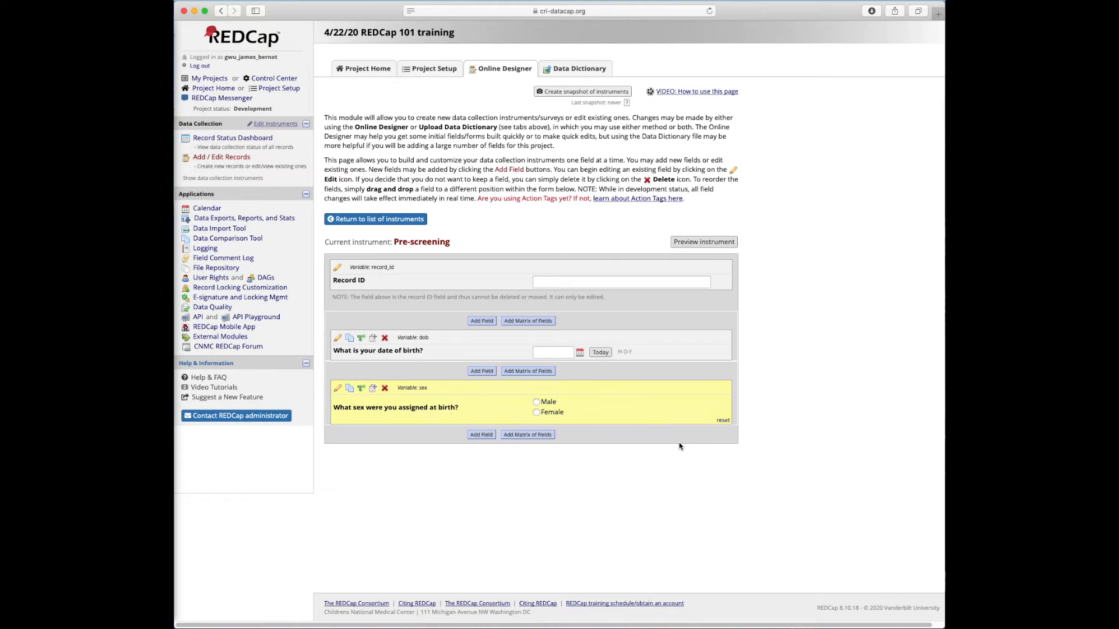
# Step: Start a Yes - No field below the sex field with the label "Are you pregnant?"
pyautogui.click(483, 436)
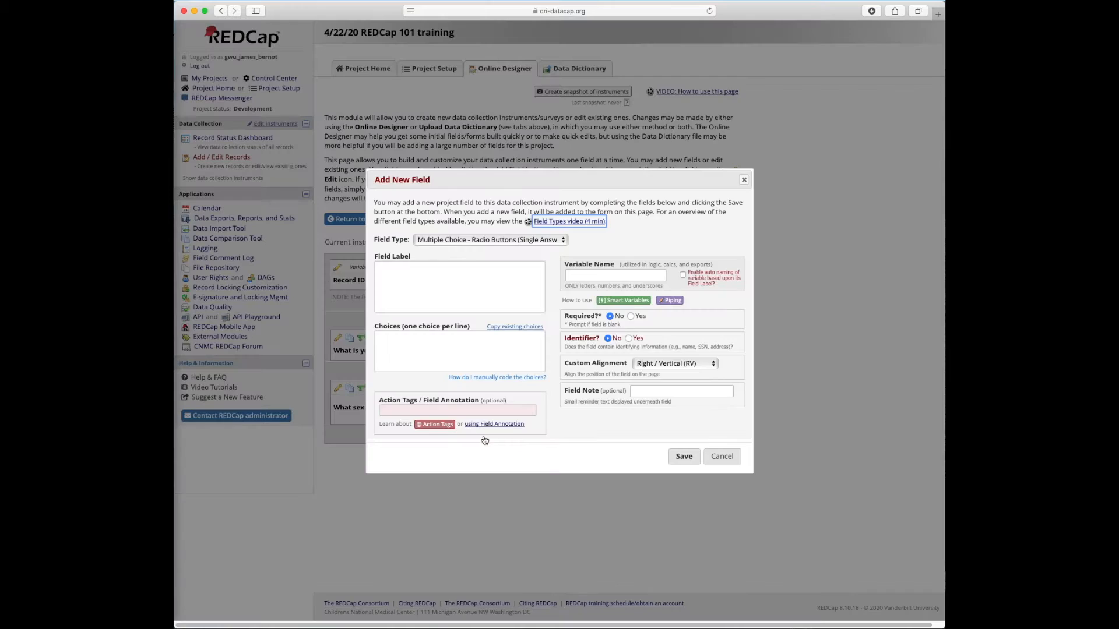
pyautogui.click(436, 241)
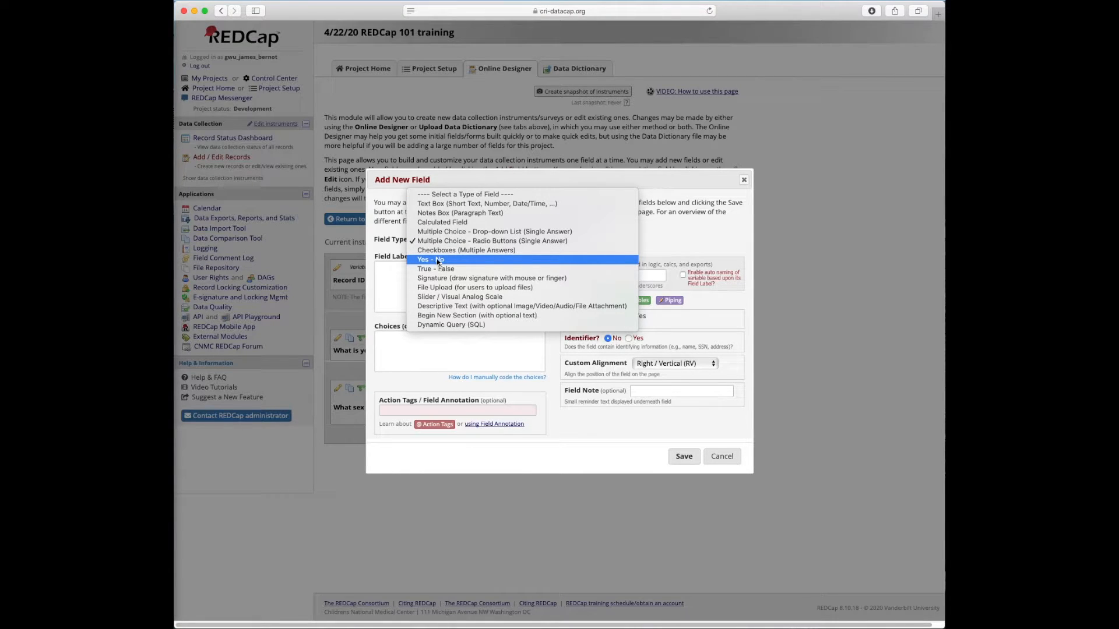
pyautogui.click(439, 261)
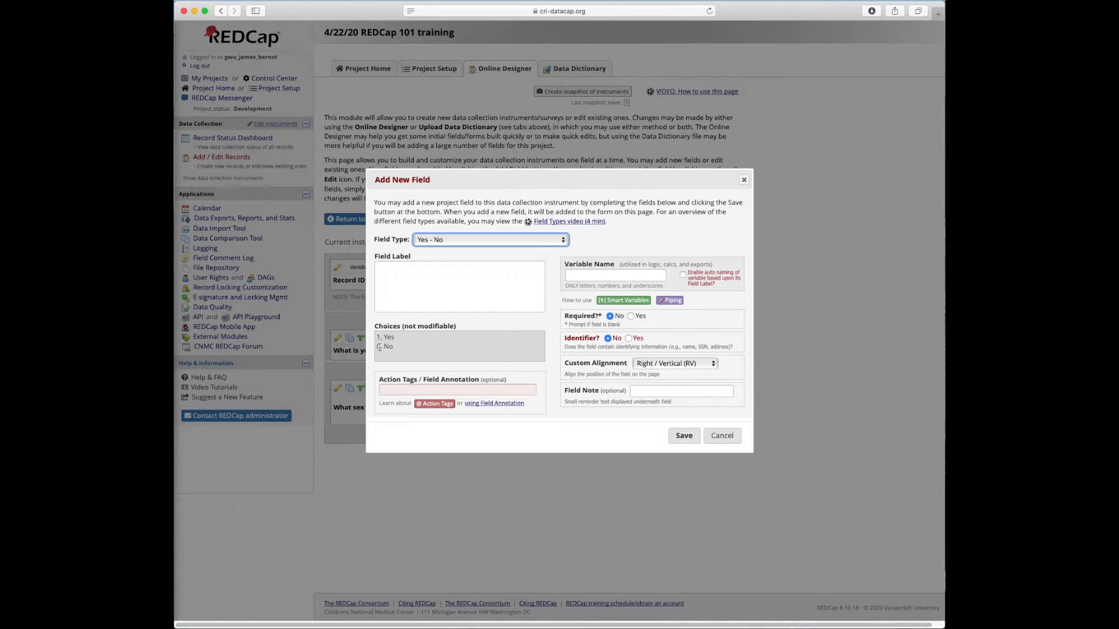
pyautogui.click(488, 299)
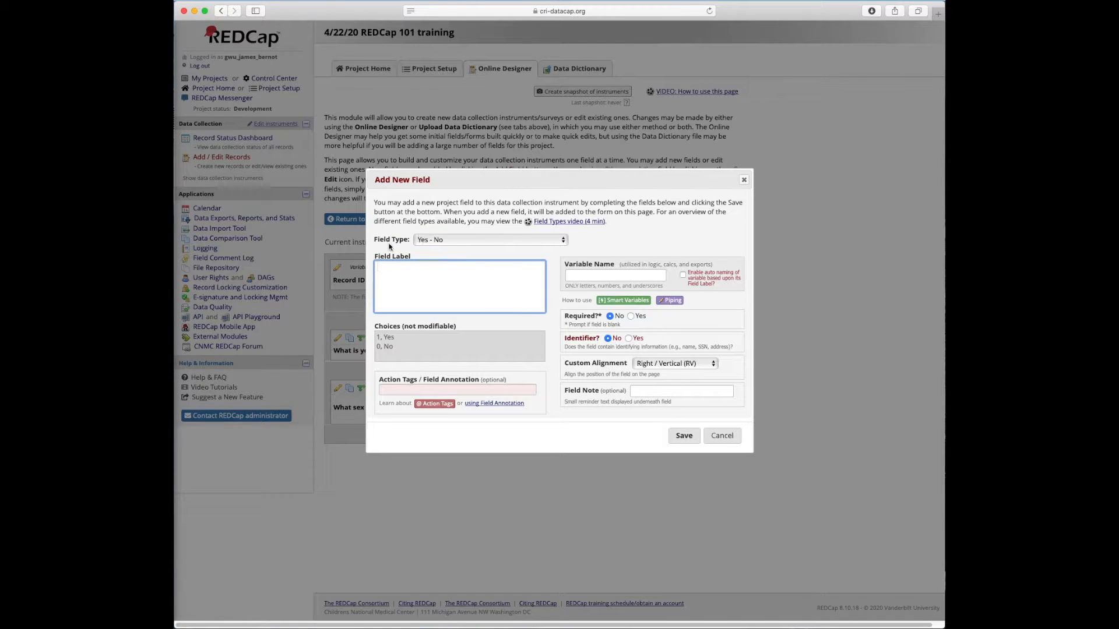
pyautogui.click(432, 240)
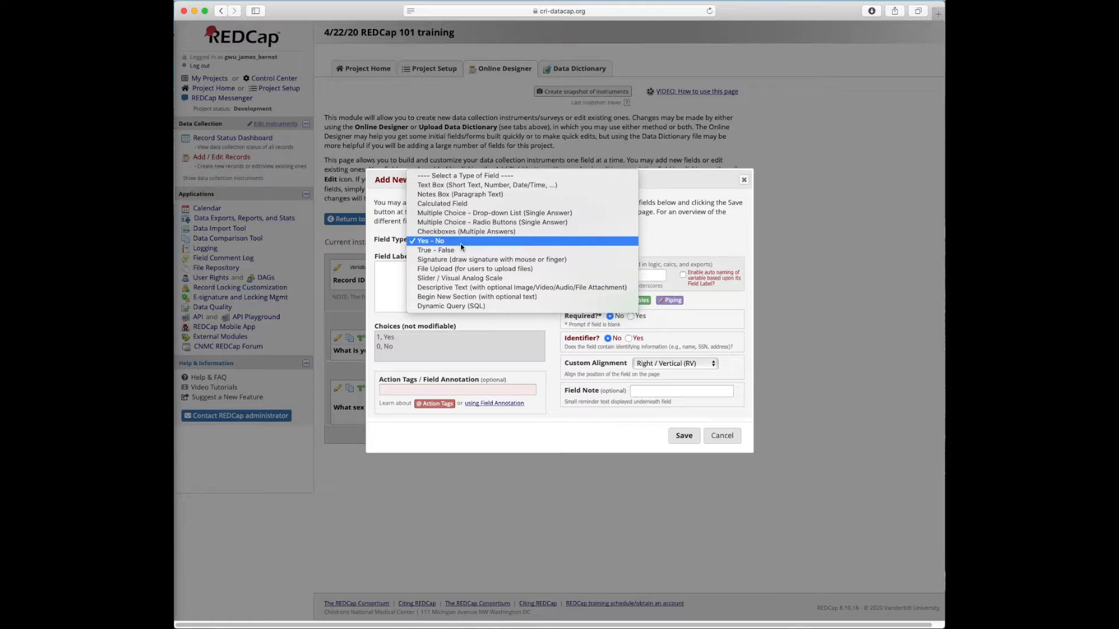
pyautogui.click(411, 240)
pyautogui.click(389, 274)
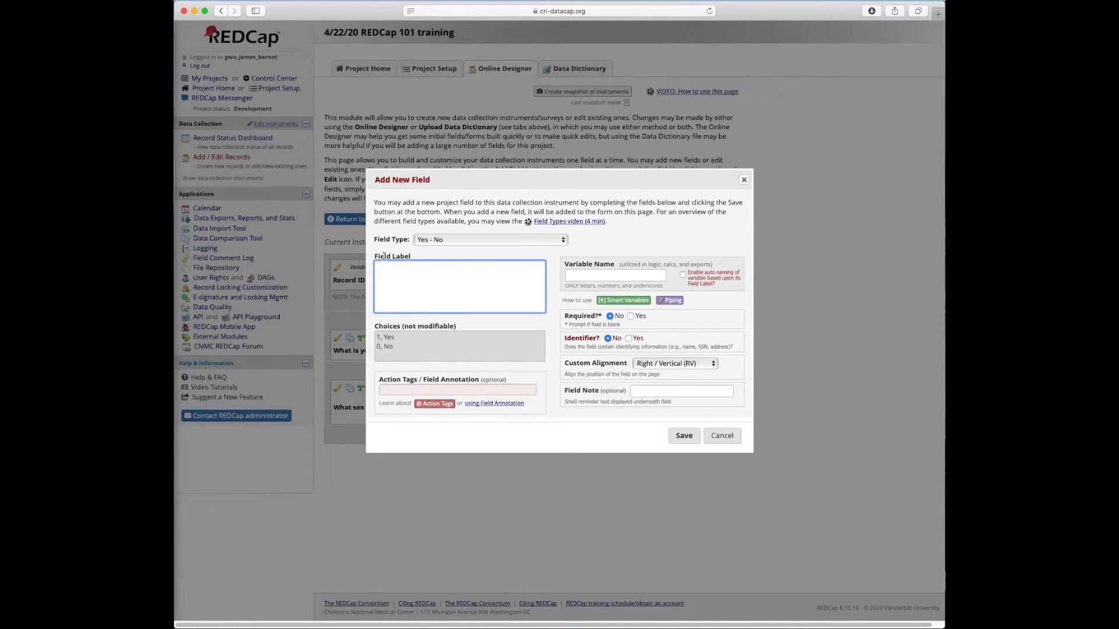
pyautogui.write('Are you pregnant?')
# Step: Set the pregnancy question's variable name to preg and save the field
pyautogui.click(576, 276)
pyautogui.write('preg')
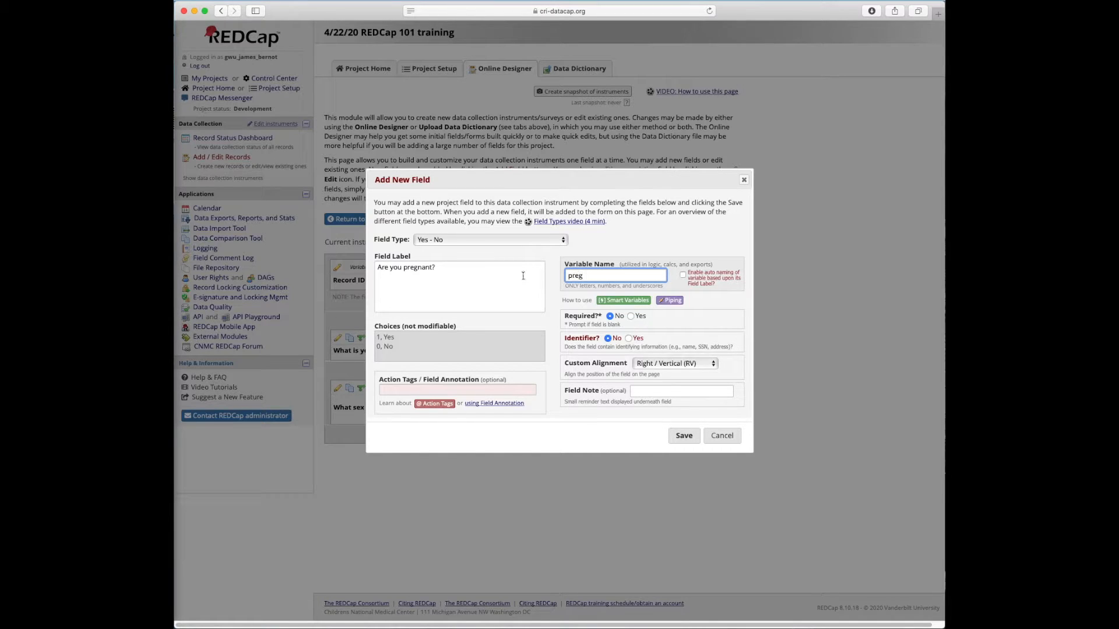
pyautogui.click(649, 224)
pyautogui.click(683, 437)
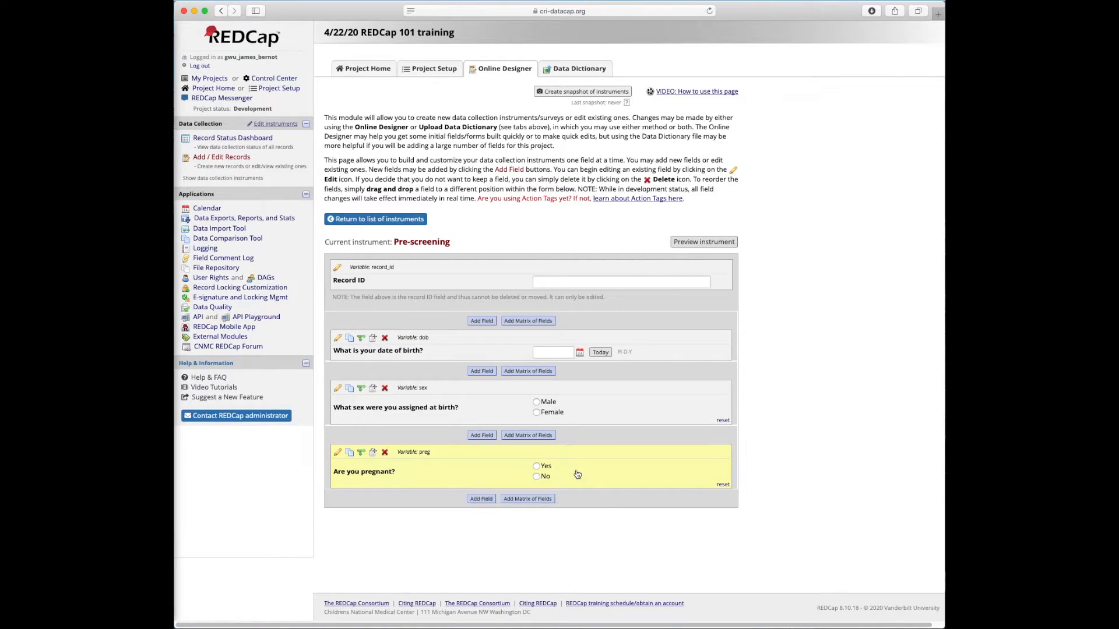
# Step: Add a Yes - No field at the end of the instrument labelled "Have you ever broken a bone?" with the variable name bone_break
pyautogui.click(484, 500)
pyautogui.click(486, 320)
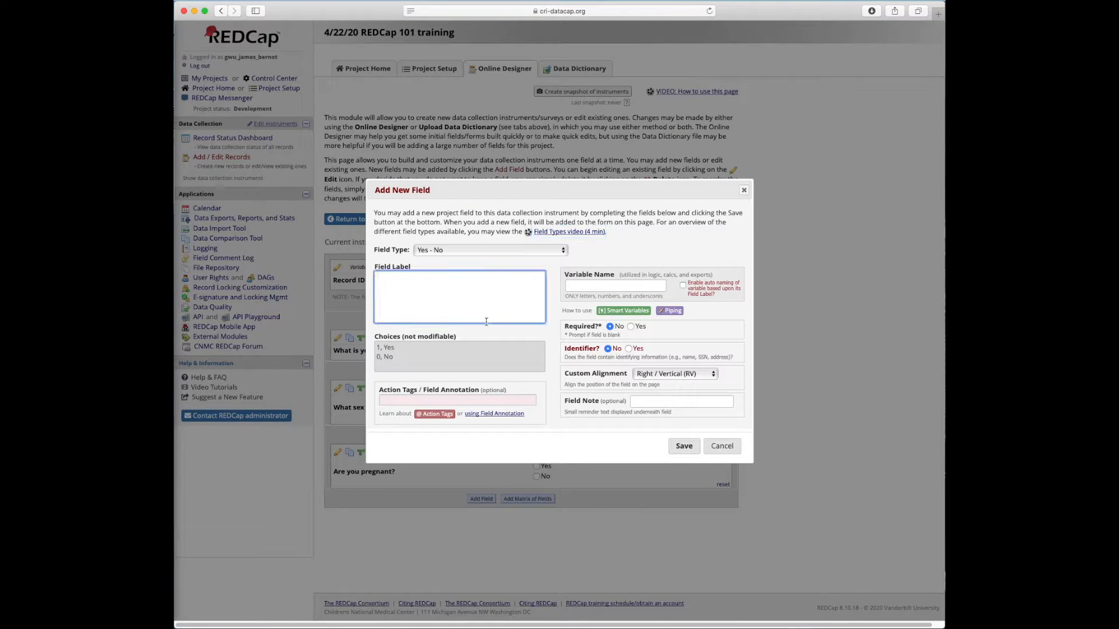
pyautogui.write('Have you ever broken a bone?')
pyautogui.click(616, 286)
pyautogui.write('bone_brea')
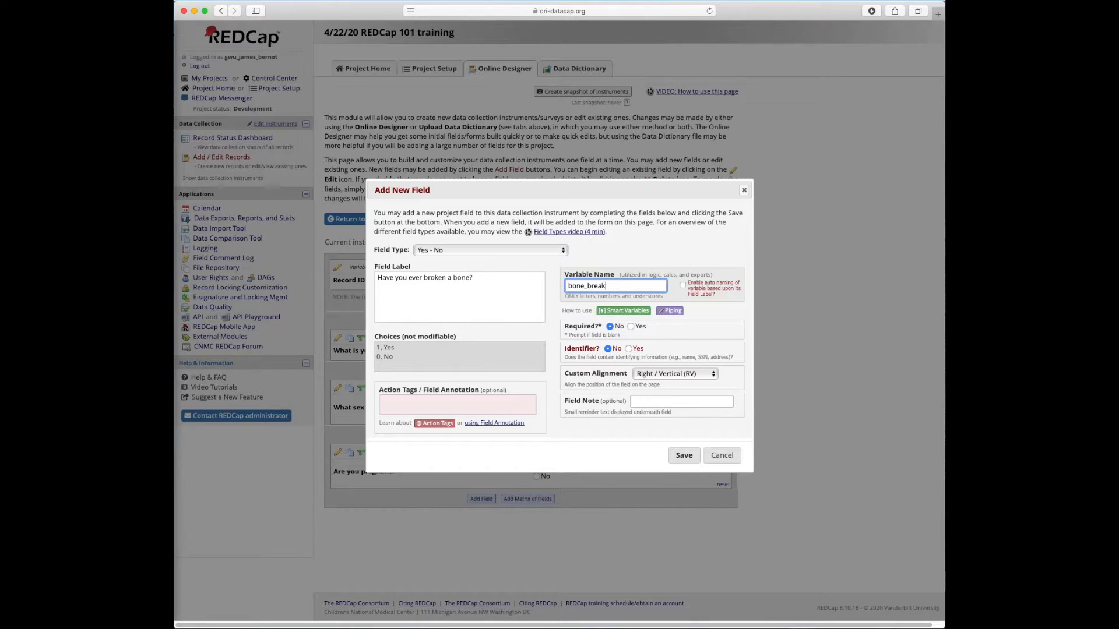
pyautogui.write('k')
pyautogui.click(685, 455)
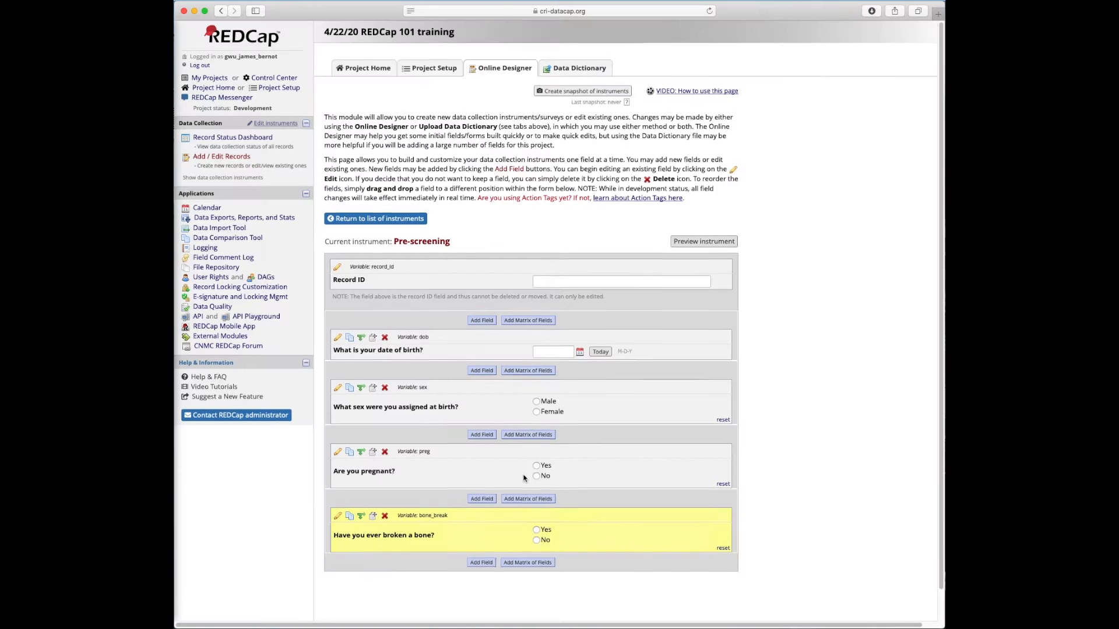
# Step: Add a Yes - No field after bone_break labelled "Have you broken a bone in your leg?" with the variable name leg_break
pyautogui.scroll(-1, 523, 478)
pyautogui.click(479, 531)
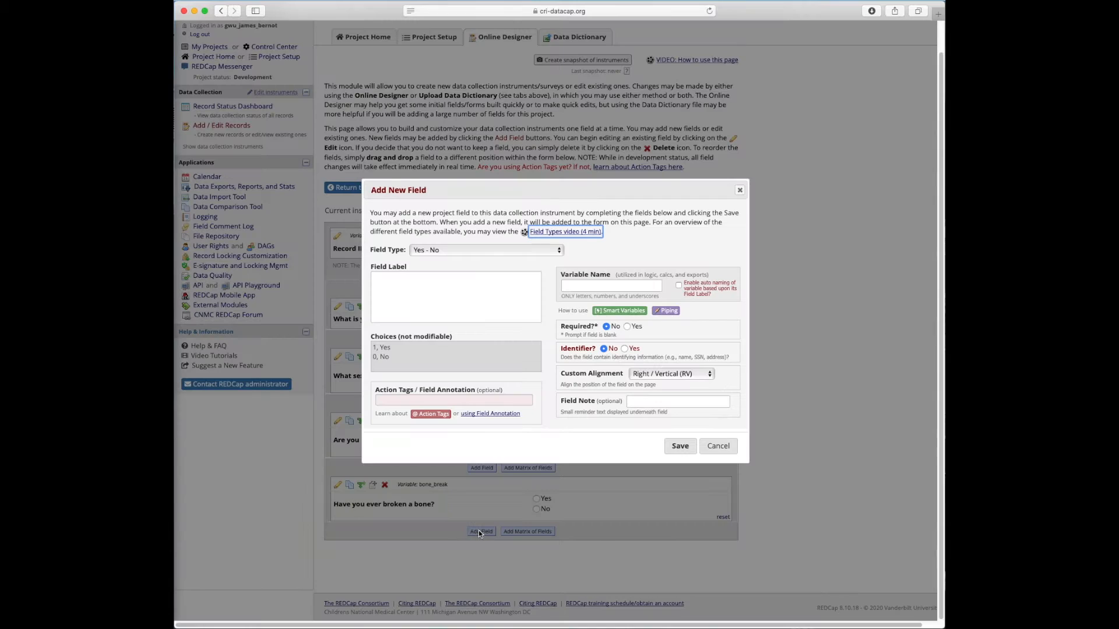
pyautogui.click(503, 313)
pyautogui.write('Have you broken a bone in your leg?')
pyautogui.press('Tab')
pyautogui.press('Tab')
pyautogui.write('leg_break')
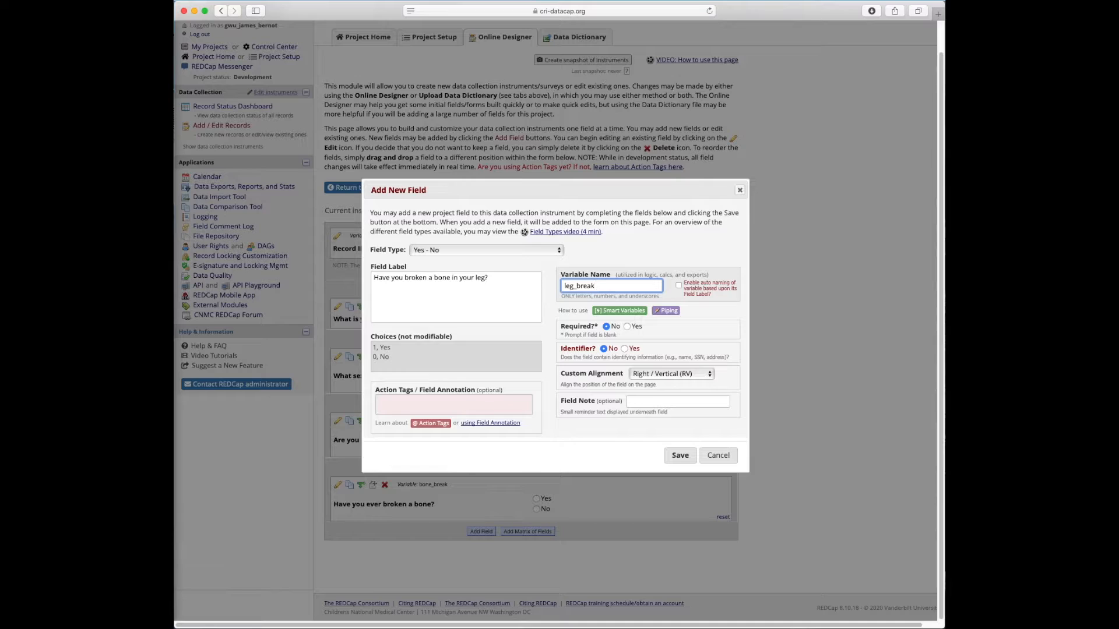
pyautogui.click(680, 456)
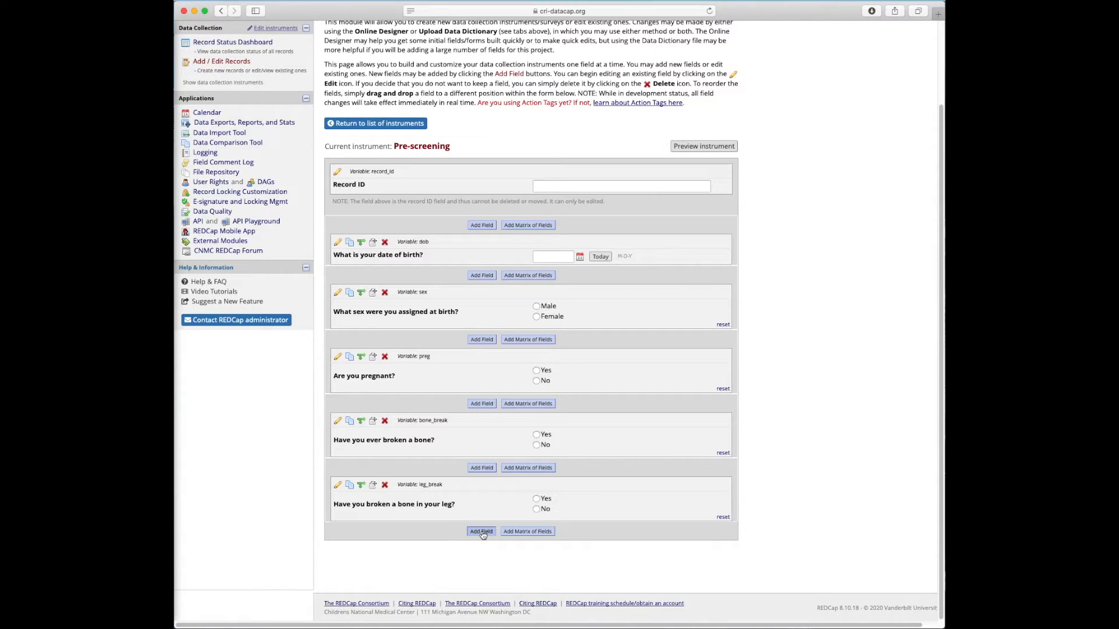
# Step: Start a Text Box field after leg_break with the label "How old were you when you broke your leg?"
pyautogui.click(481, 532)
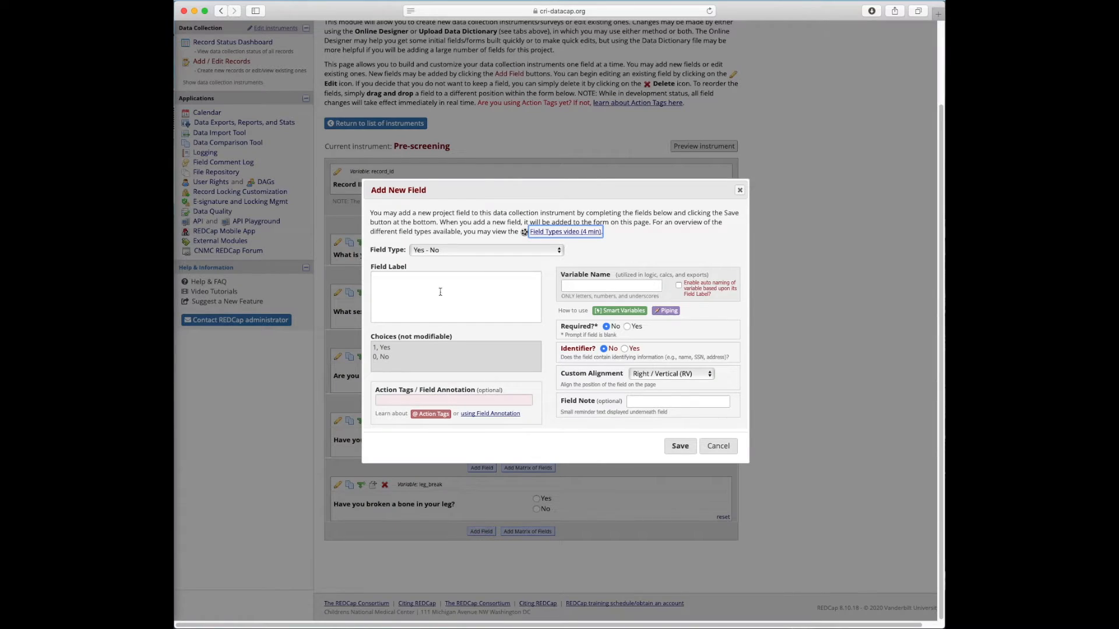
pyautogui.click(438, 251)
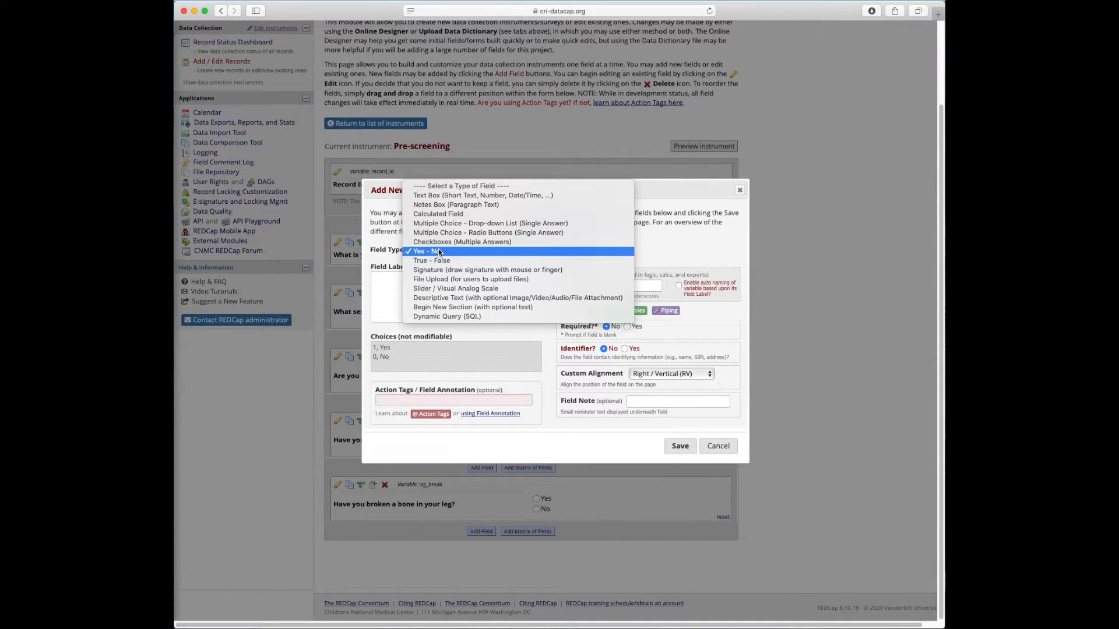
pyautogui.click(449, 195)
pyautogui.click(426, 301)
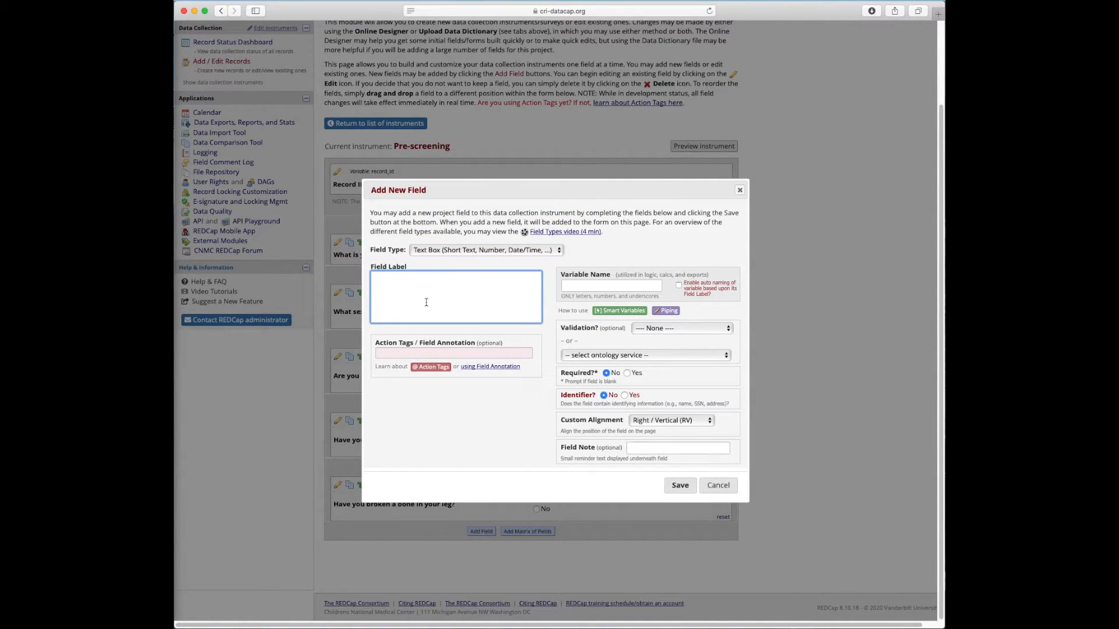
pyautogui.write('How old were you when you broke your leg?')
# Step: Set the leg-break age question's variable name to break_age and its validation to Integer
pyautogui.press('Tab')
pyautogui.press('Tab')
pyautogui.write('break_age')
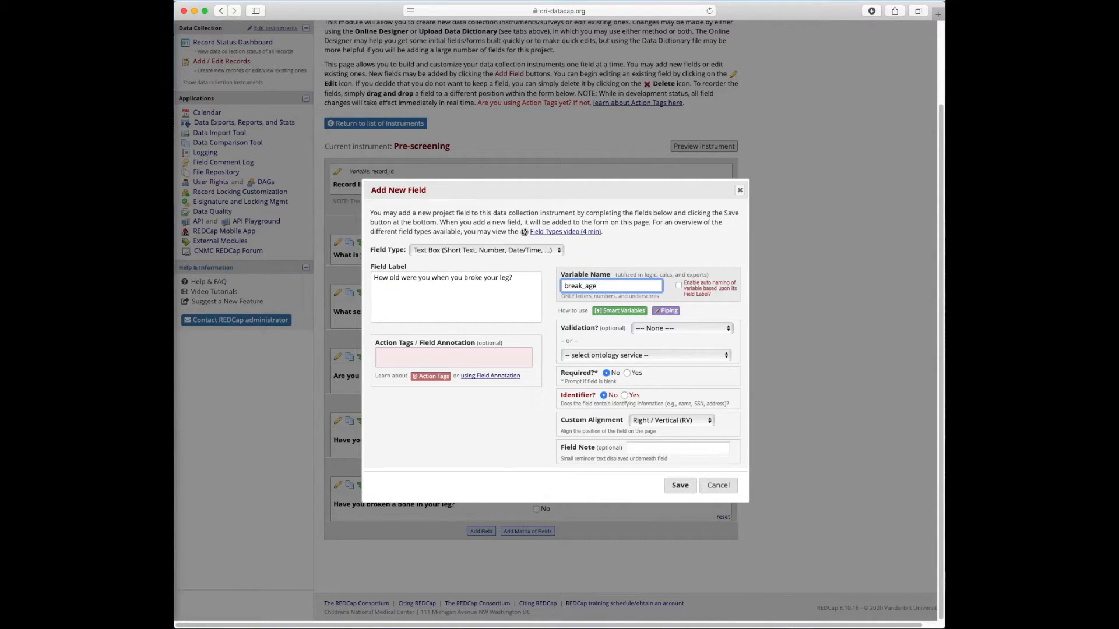
pyautogui.click(656, 328)
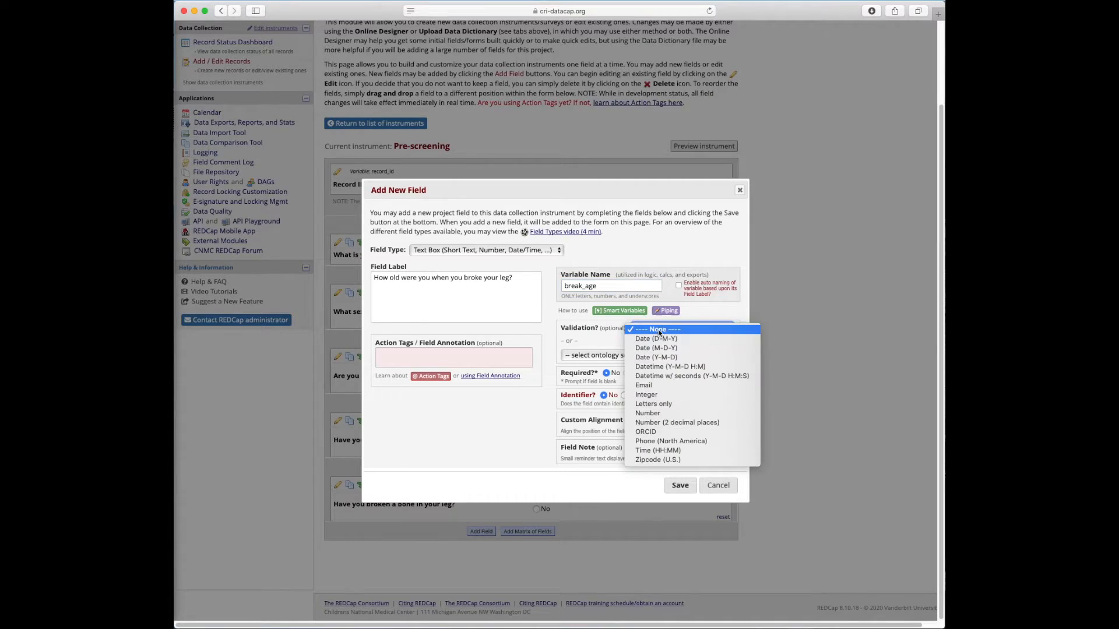
pyautogui.click(678, 395)
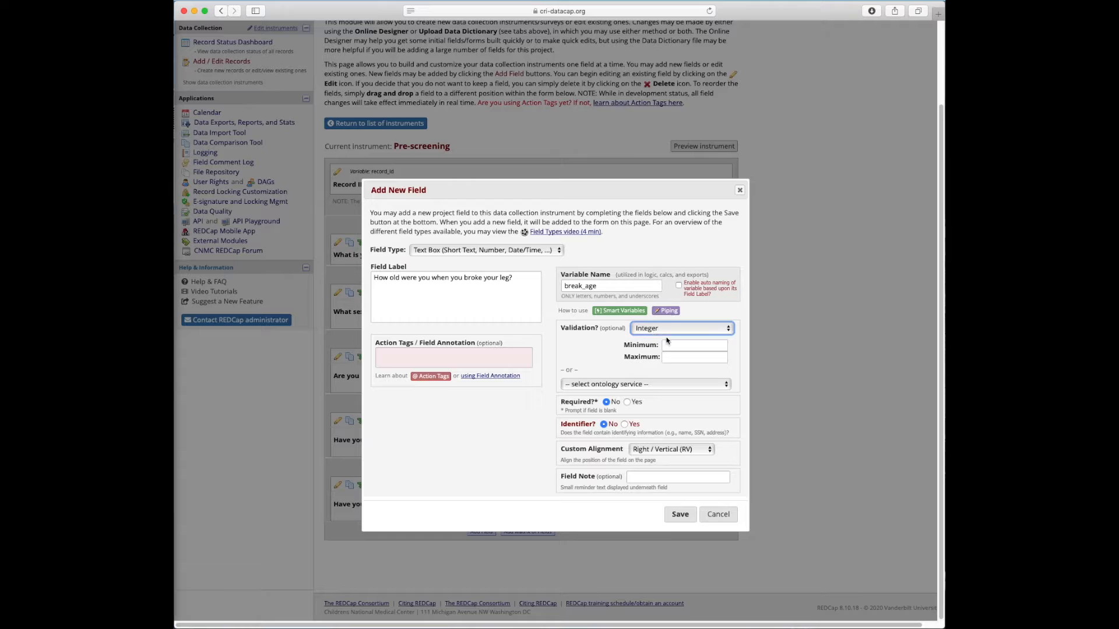
# Step: Save the new break_age field to the instrument
pyautogui.click(677, 516)
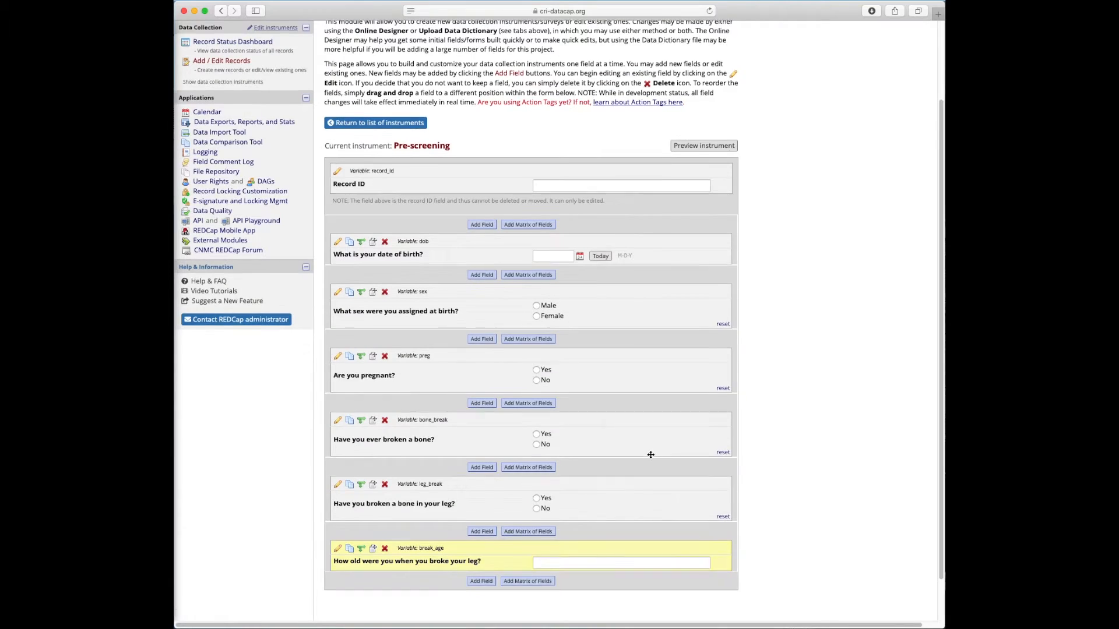
# Step: Add a Begin New Section field labelled "Medical History" between the pregnancy question and the bone_break question
pyautogui.scroll(-2, 651, 455)
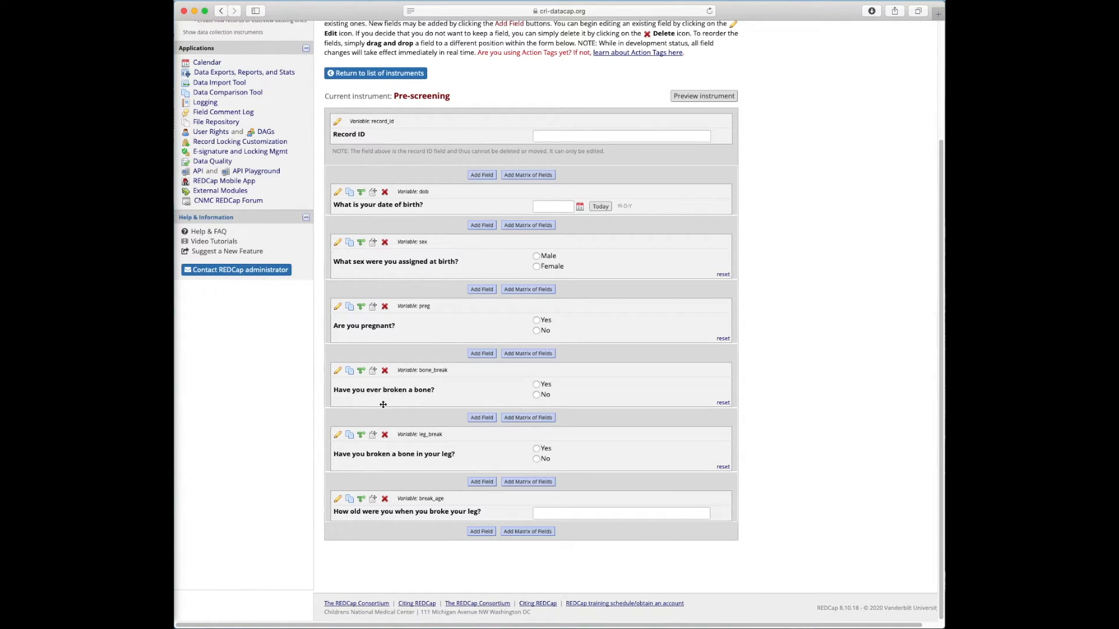
pyautogui.click(482, 354)
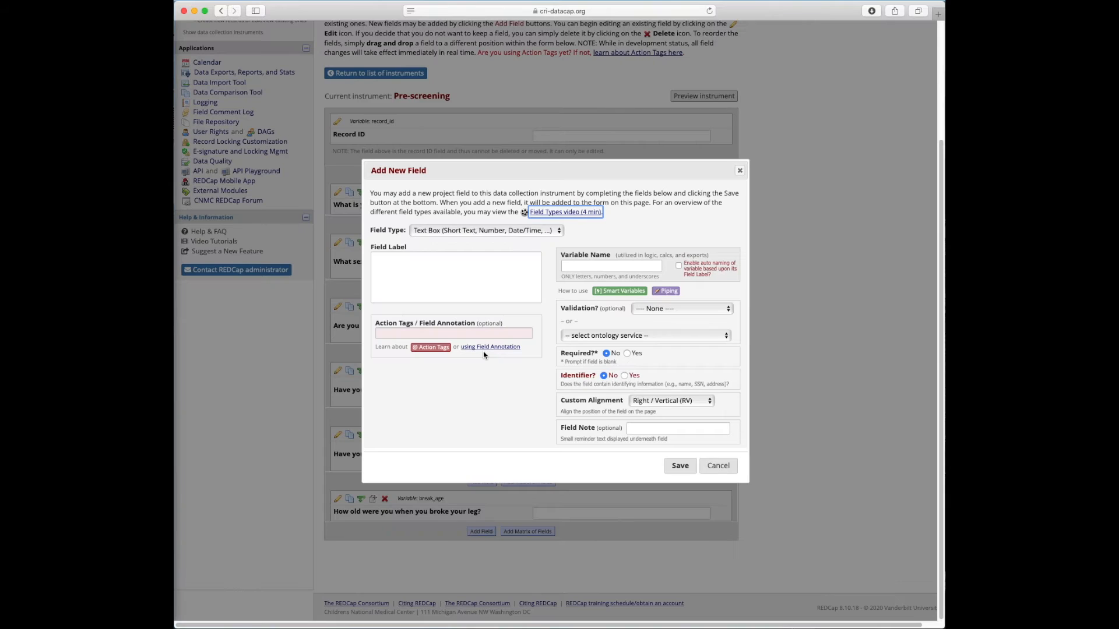
pyautogui.click(482, 232)
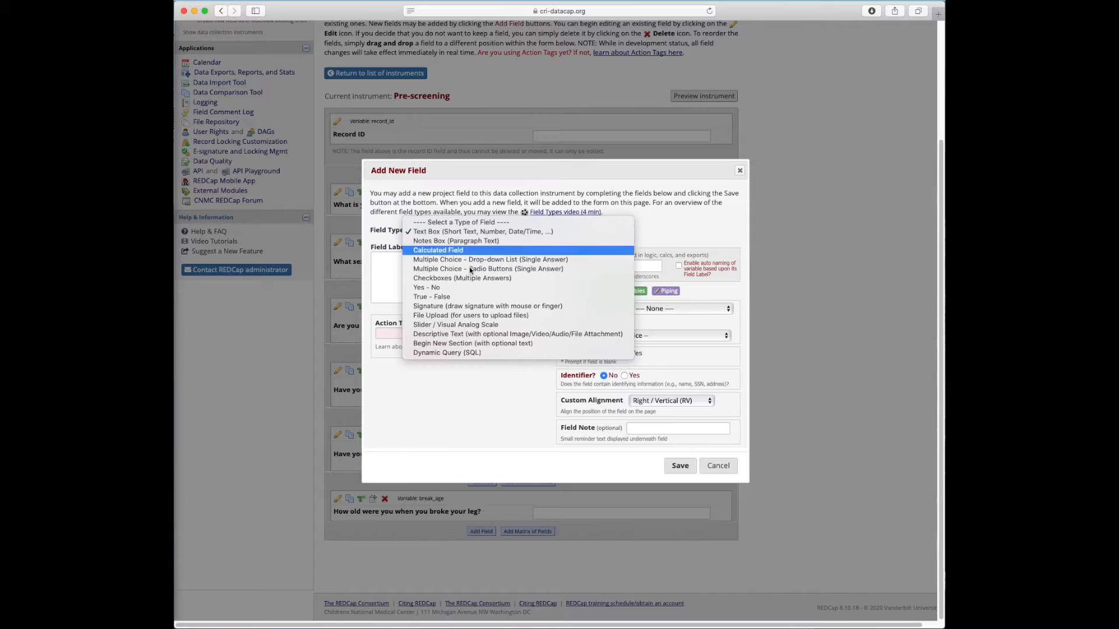
pyautogui.click(471, 344)
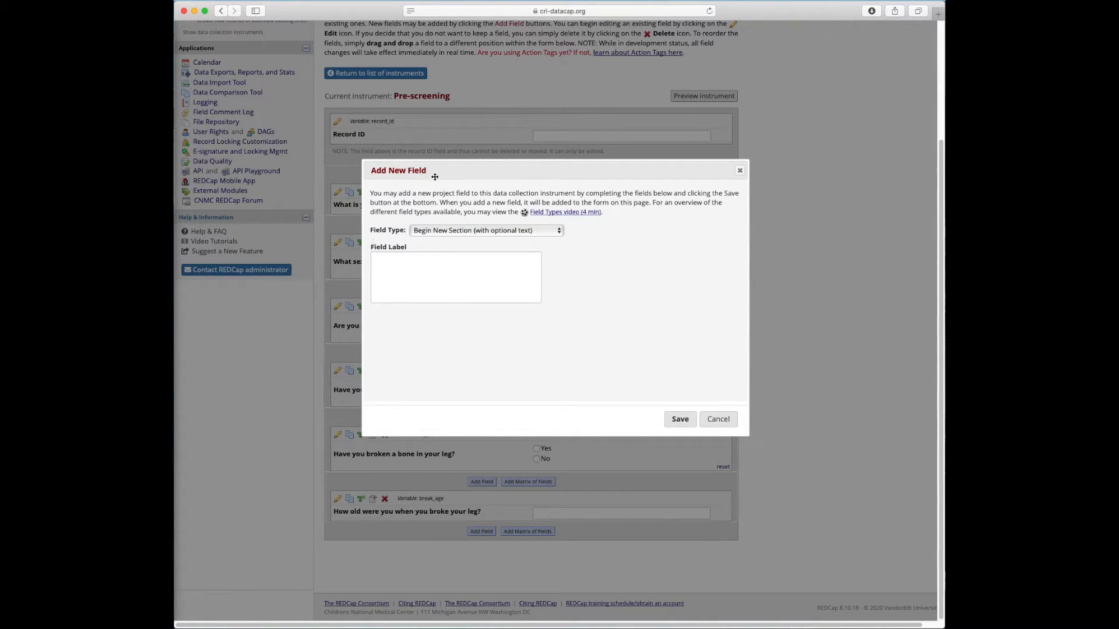
pyautogui.click(440, 279)
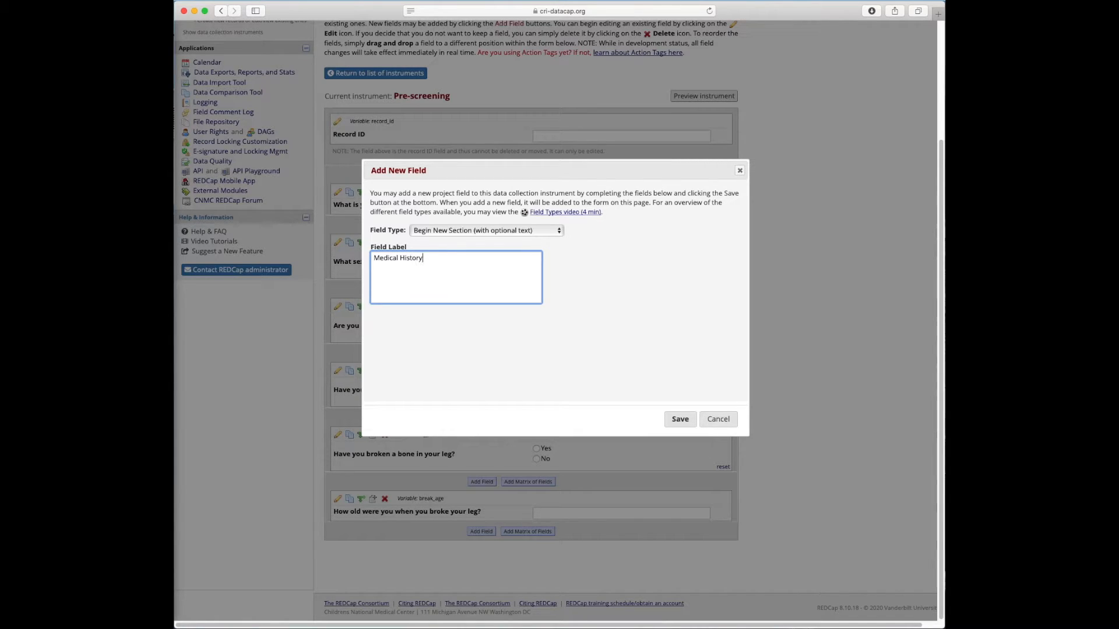
pyautogui.click(680, 419)
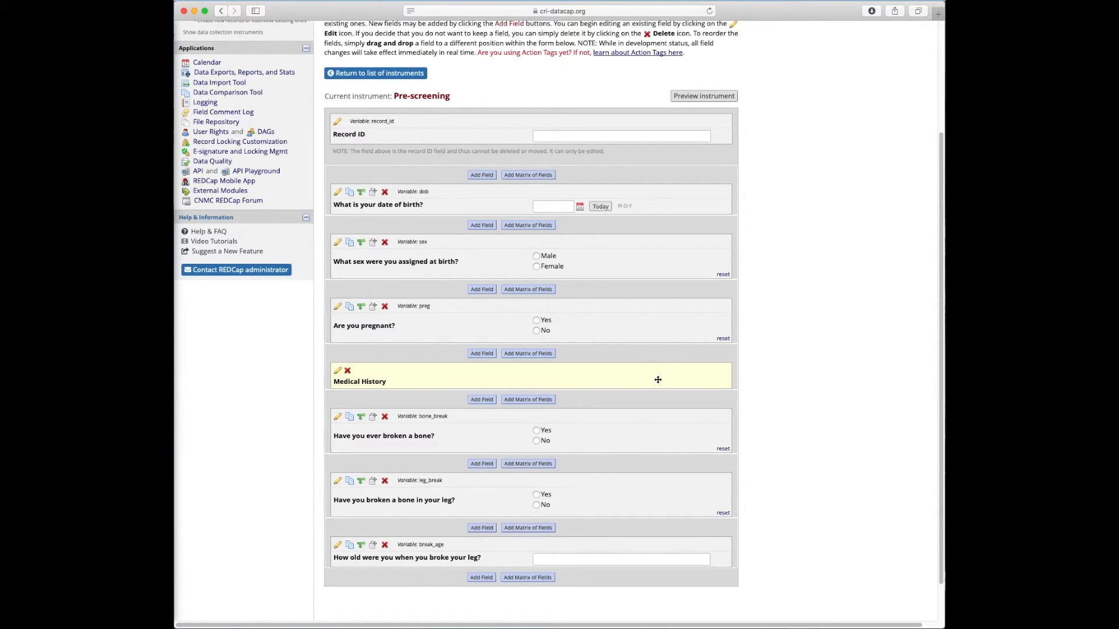
pyautogui.scroll(-1, 657, 379)
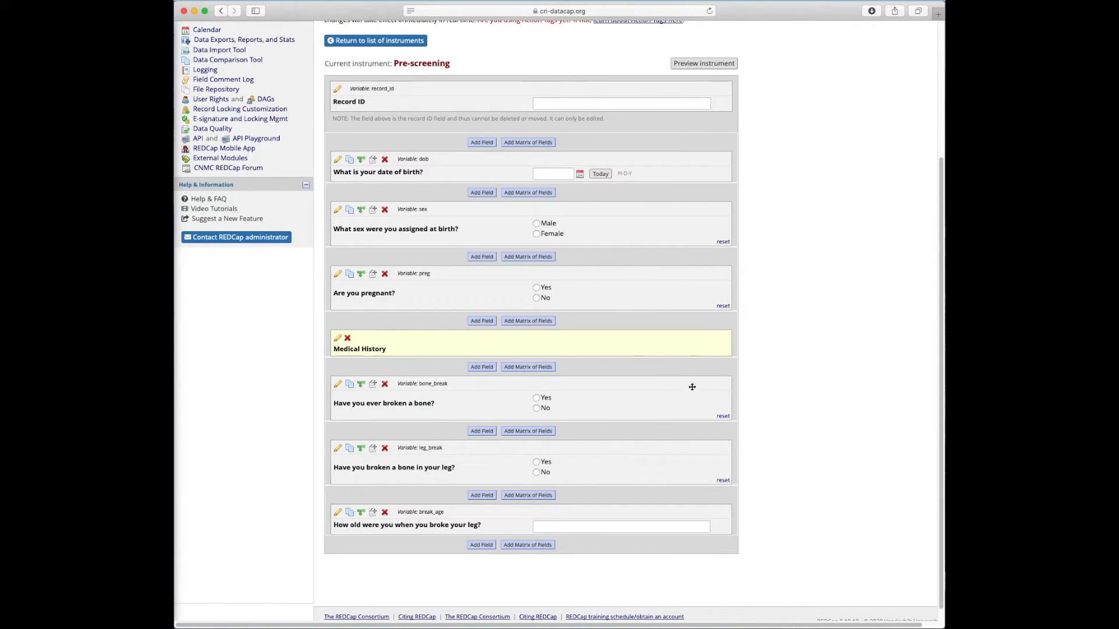
pyautogui.scroll(1, 676, 355)
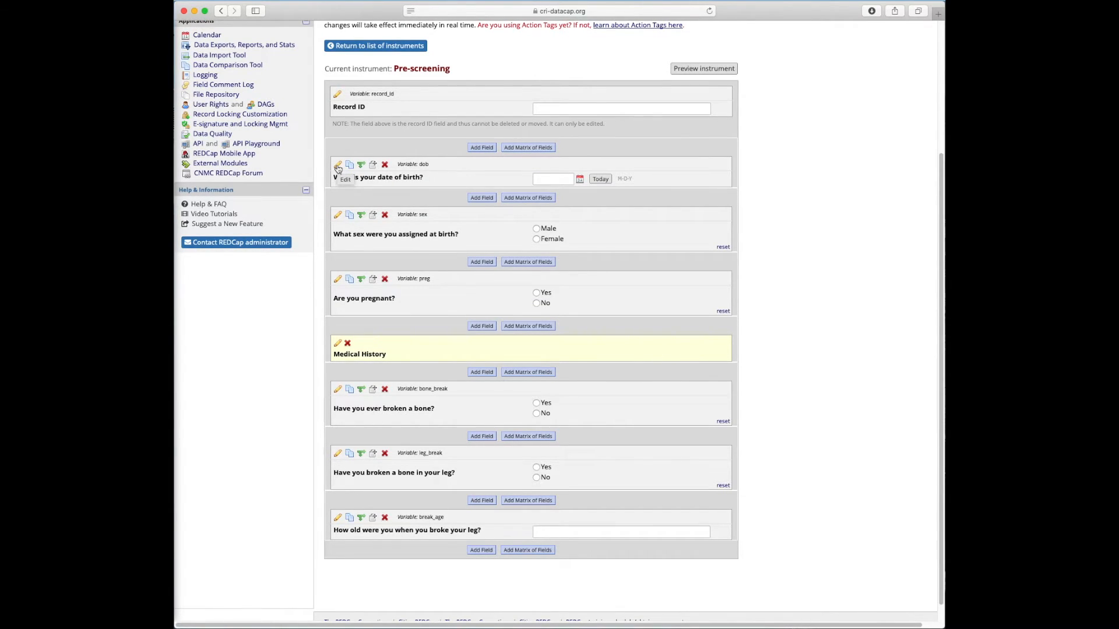
pyautogui.click(337, 280)
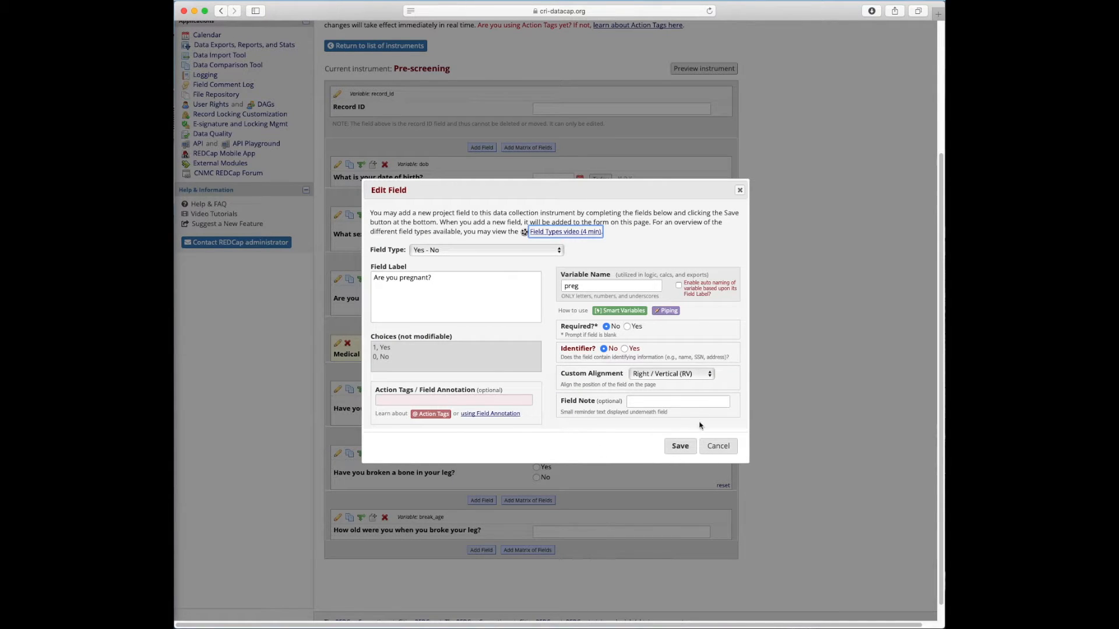
pyautogui.click(730, 452)
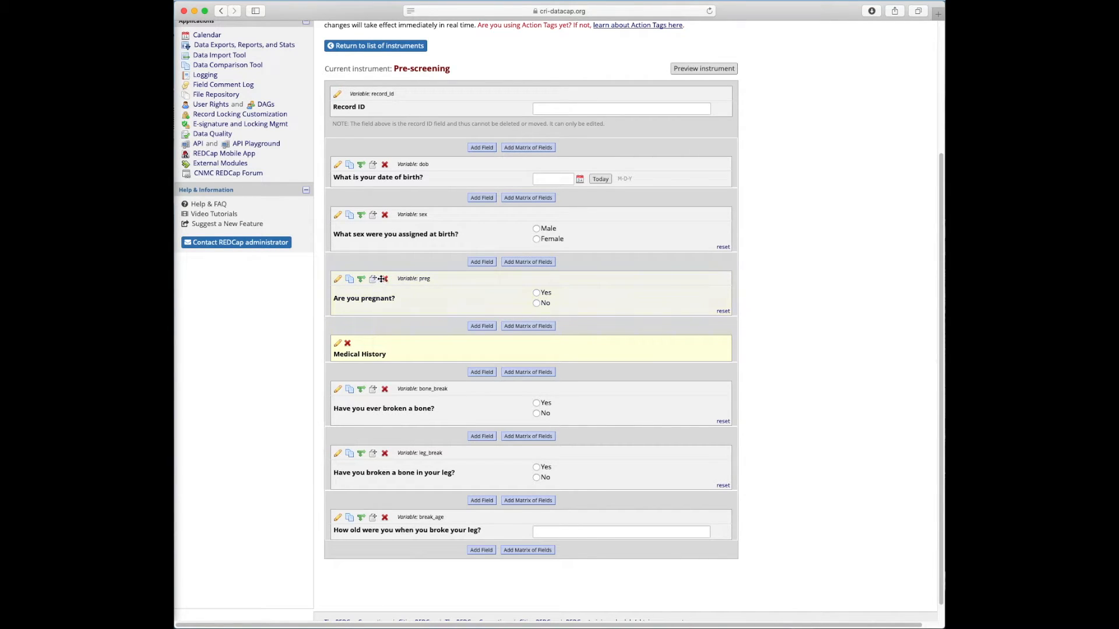
pyautogui.moveTo(375, 304); pyautogui.dragTo(380, 278)
pyautogui.moveTo(331, 296); pyautogui.dragTo(342, 307)
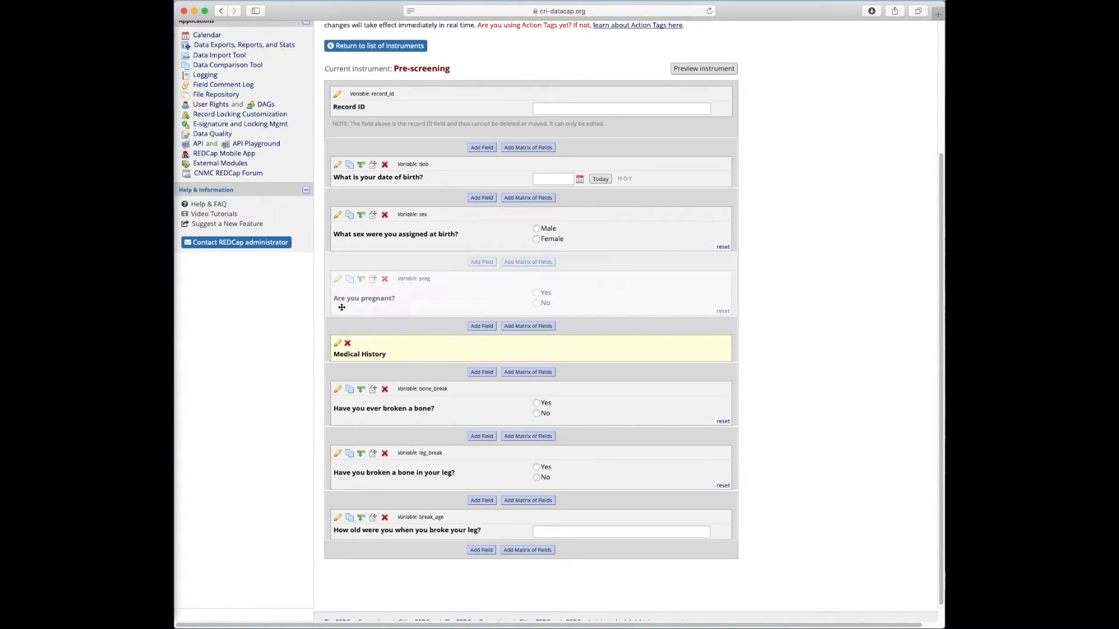
# Step: Add branching logic to the preg field with the Drag-N-Drop Logic Builder, showing it only if sex = Female (2)
pyautogui.click(361, 280)
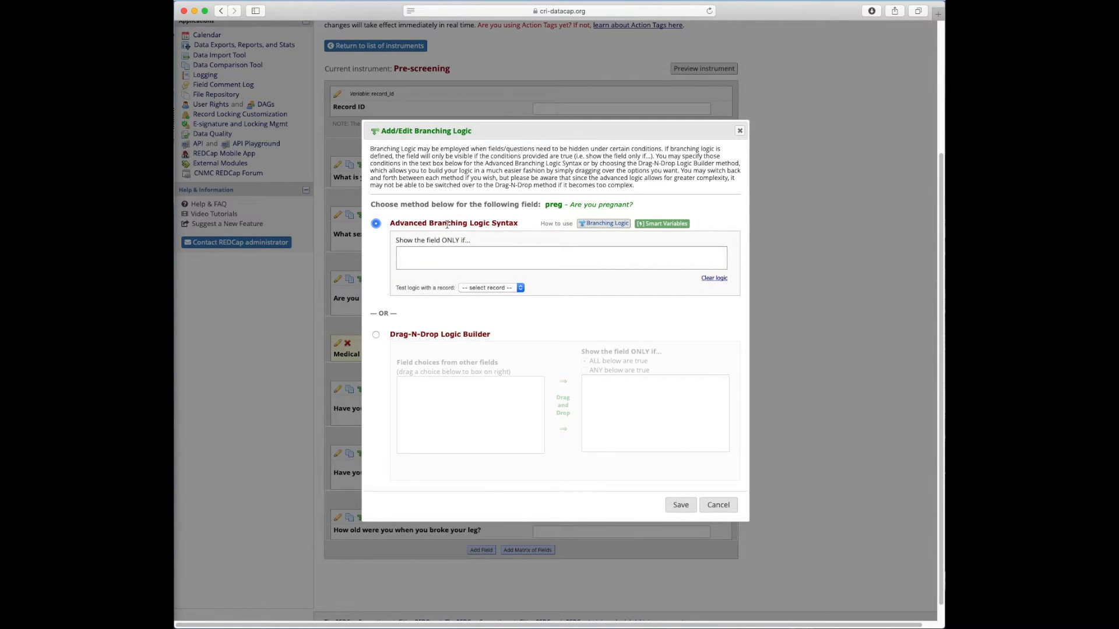
pyautogui.click(483, 262)
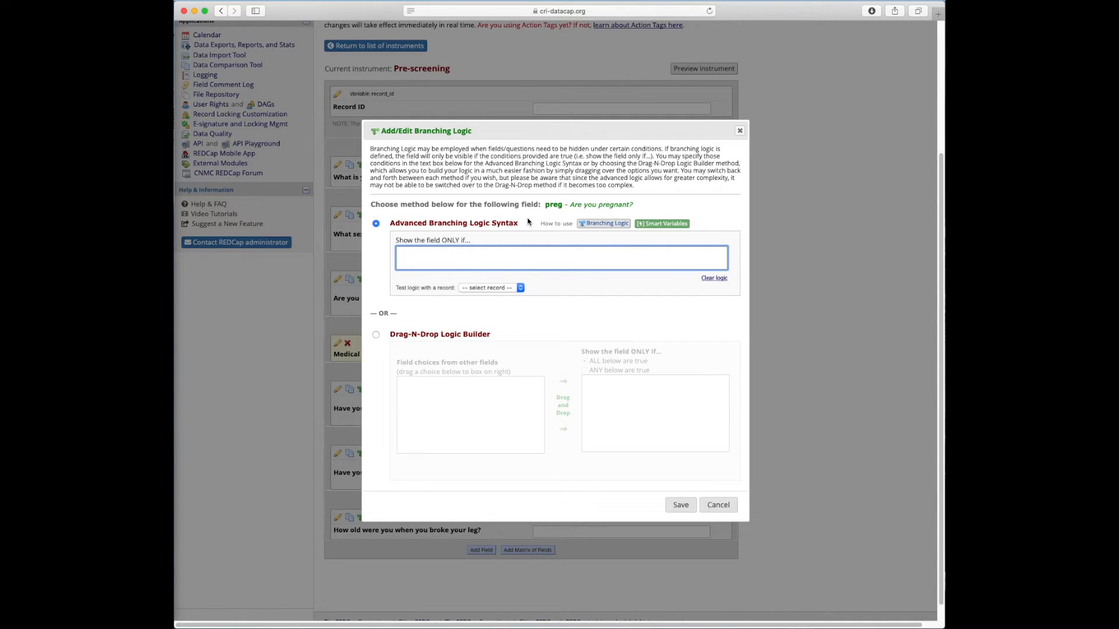
pyautogui.scroll(-1, 481, 307)
pyautogui.click(377, 317)
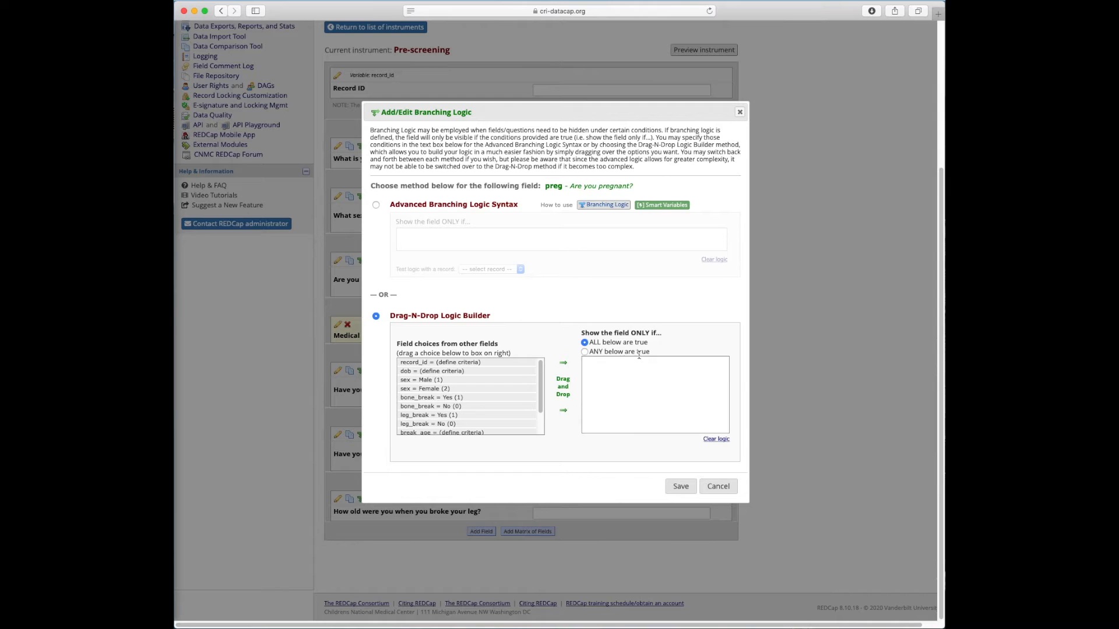
pyautogui.moveTo(519, 114); pyautogui.dragTo(657, 92)
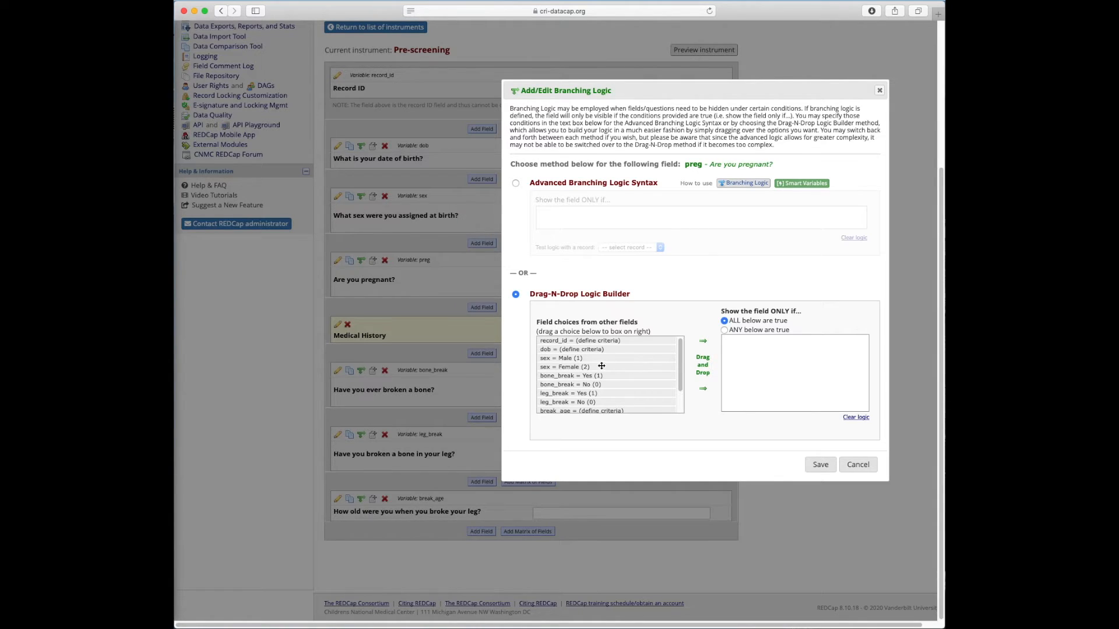
pyautogui.moveTo(595, 367); pyautogui.dragTo(815, 361)
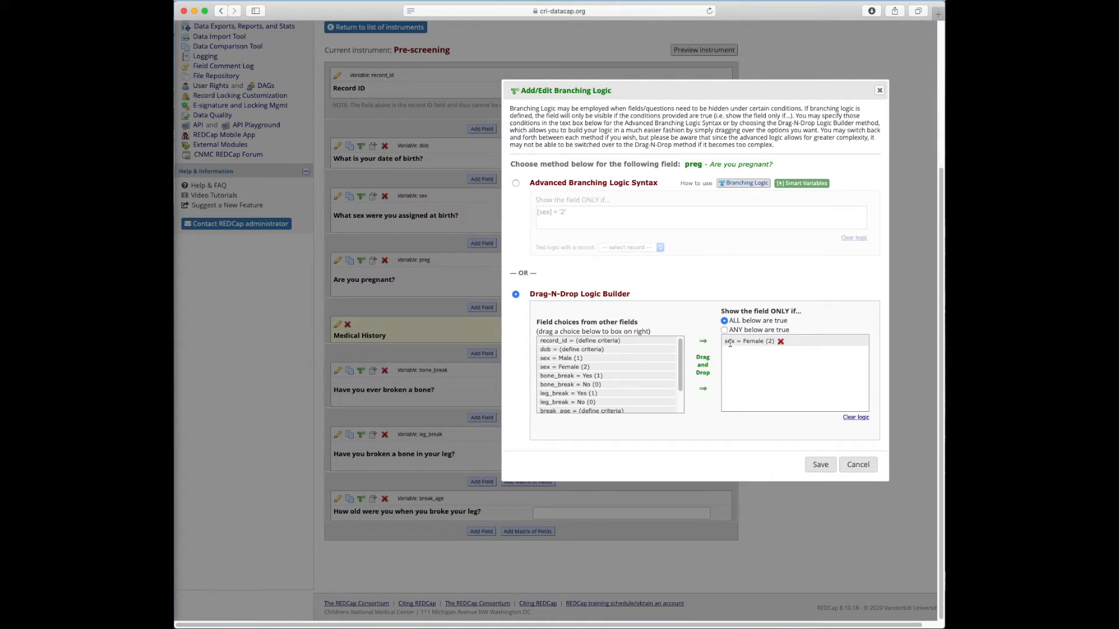
pyautogui.click(833, 470)
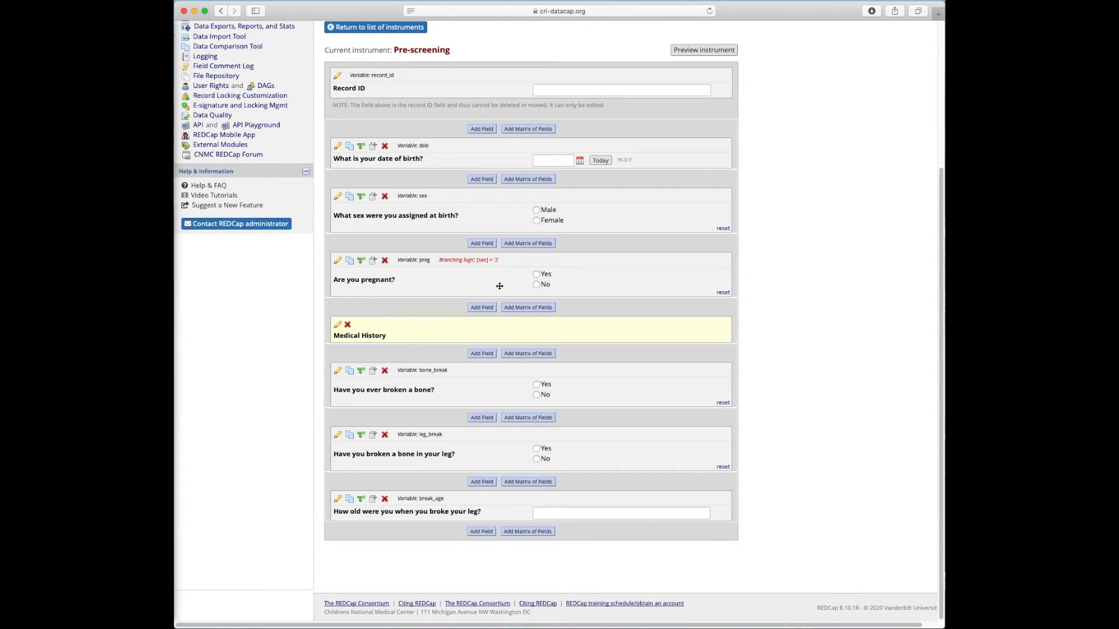
# Step: Add branching logic to the leg_break field so it shows only if bone_break = Yes (1)
pyautogui.click(361, 372)
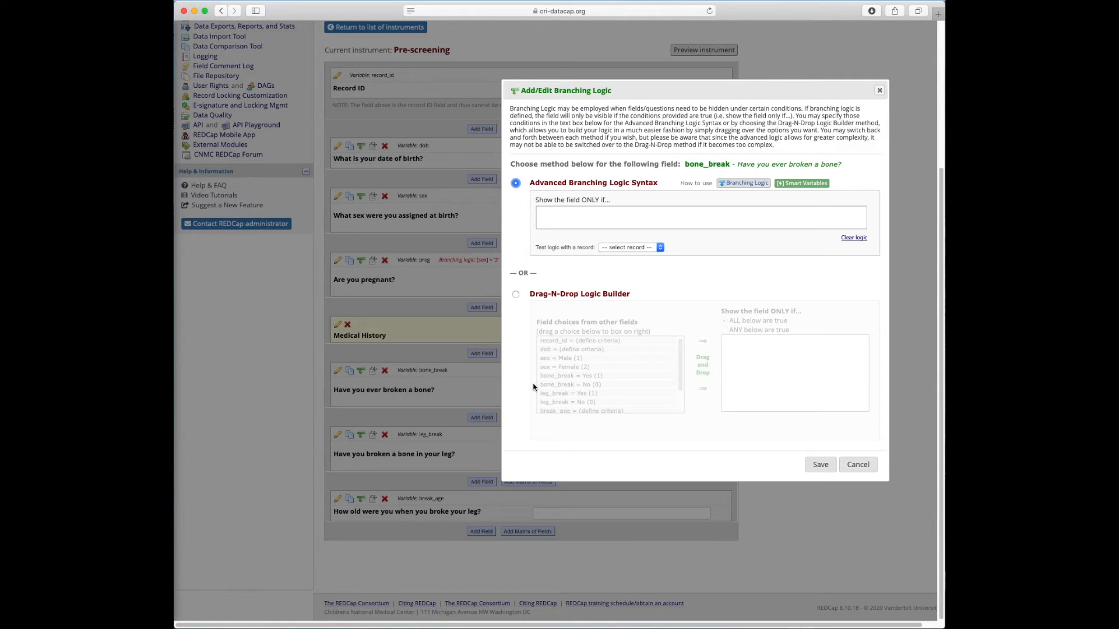
pyautogui.click(857, 465)
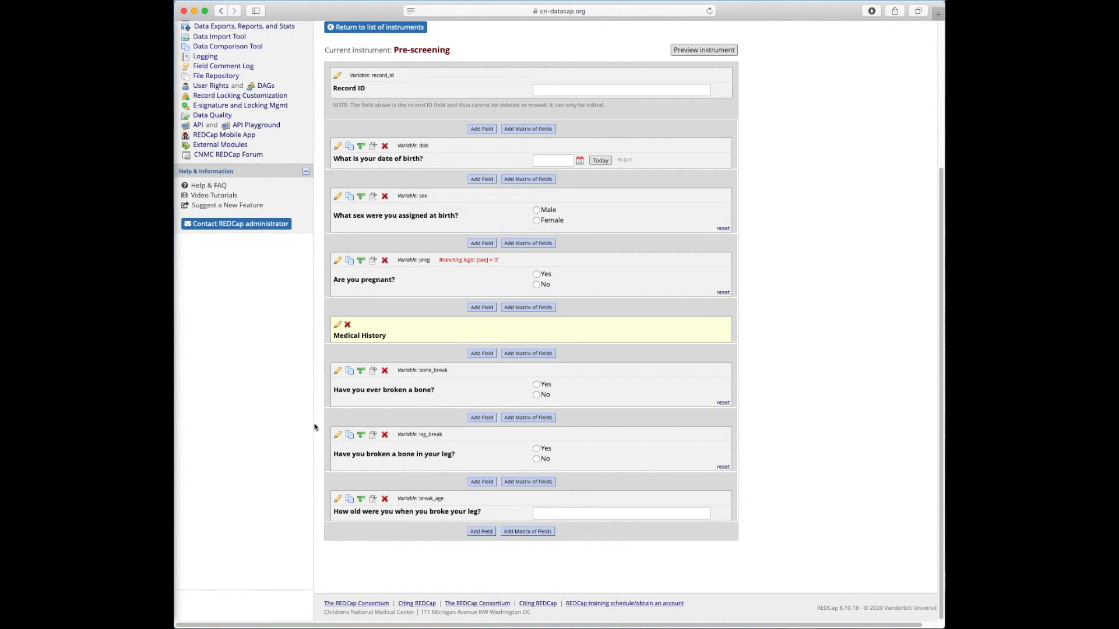
pyautogui.click(361, 436)
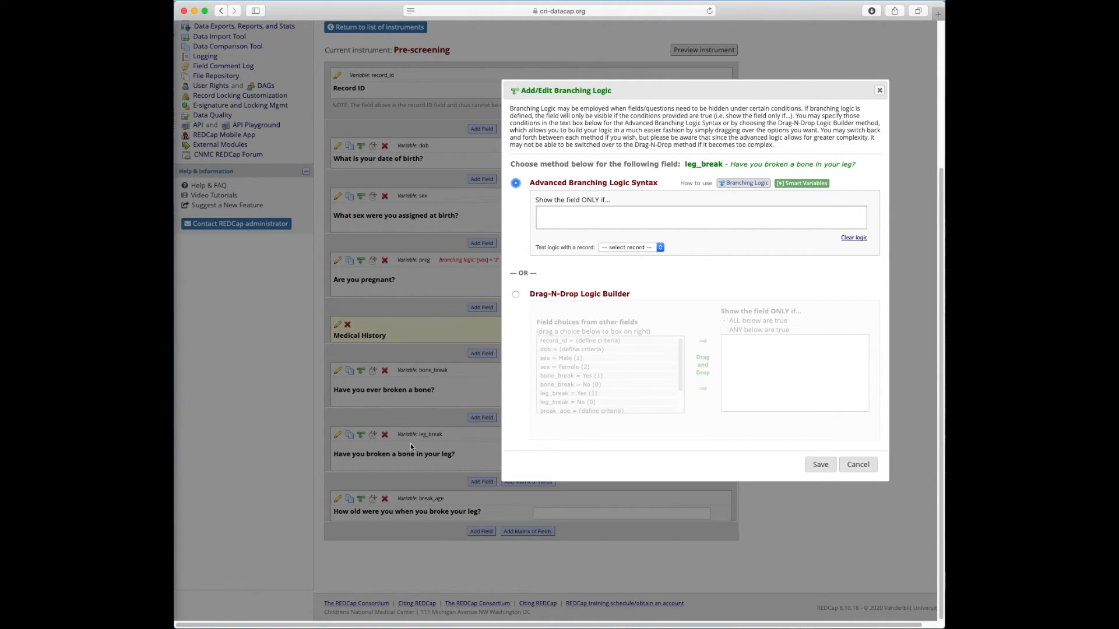
pyautogui.click(516, 294)
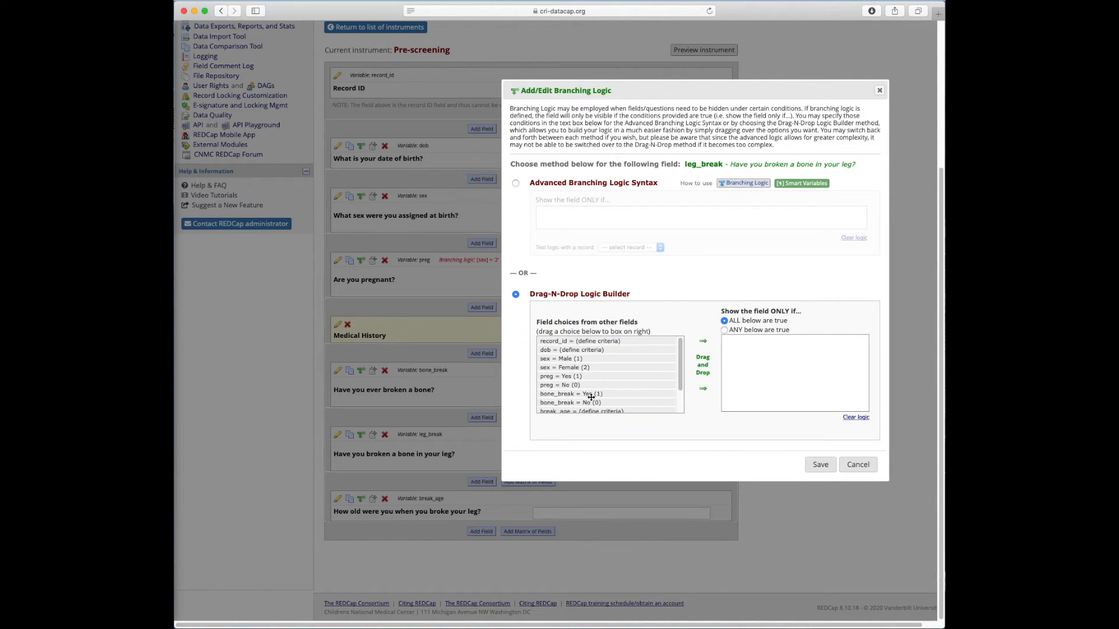
pyautogui.moveTo(577, 396); pyautogui.dragTo(789, 353)
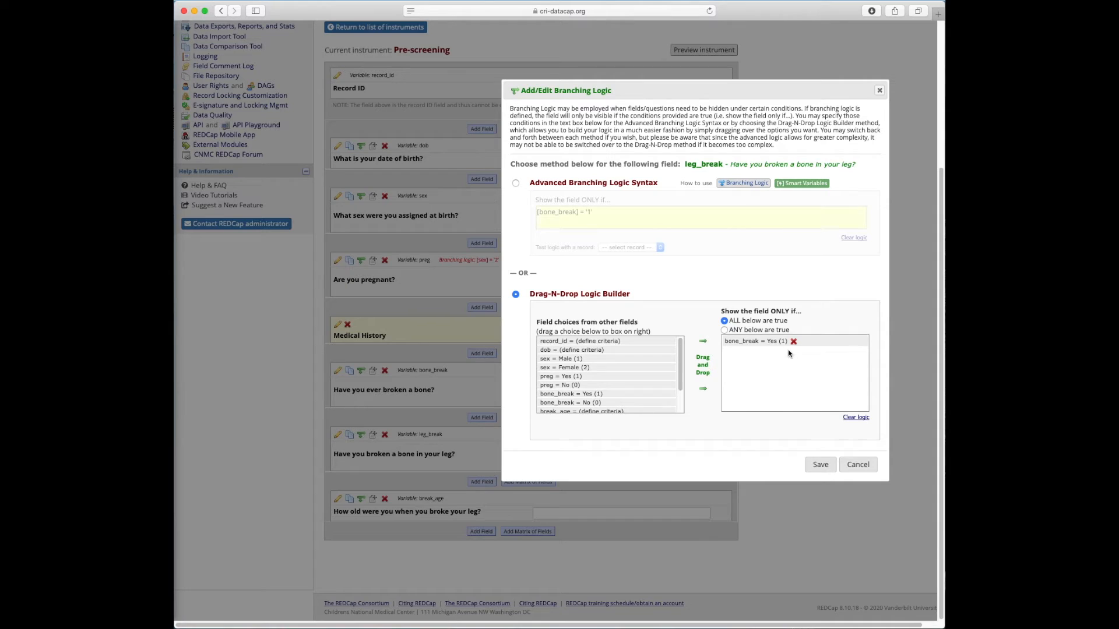
pyautogui.click(820, 465)
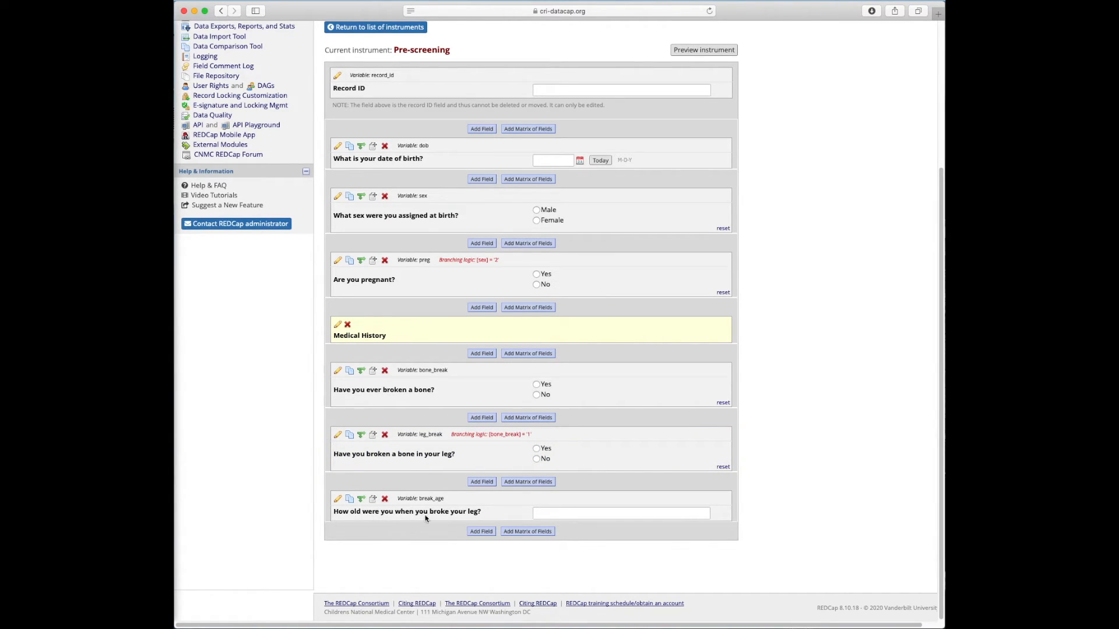
# Step: Add branching logic to the break_age field so it shows only if leg_break = Yes (1)
pyautogui.click(362, 500)
pyautogui.click(516, 295)
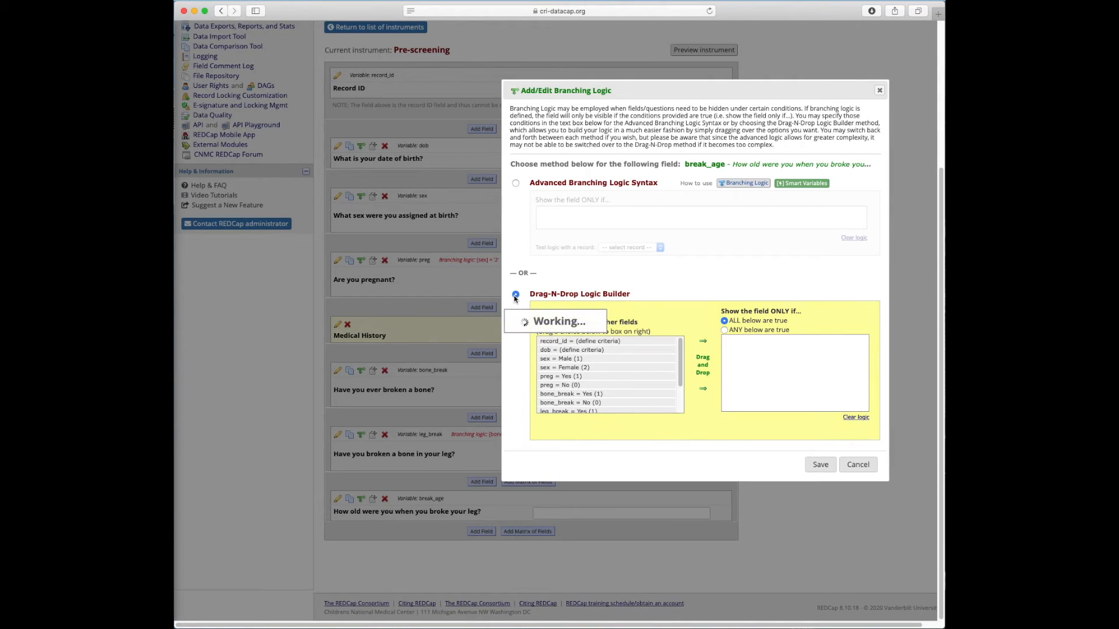
pyautogui.scroll(-3, 606, 384)
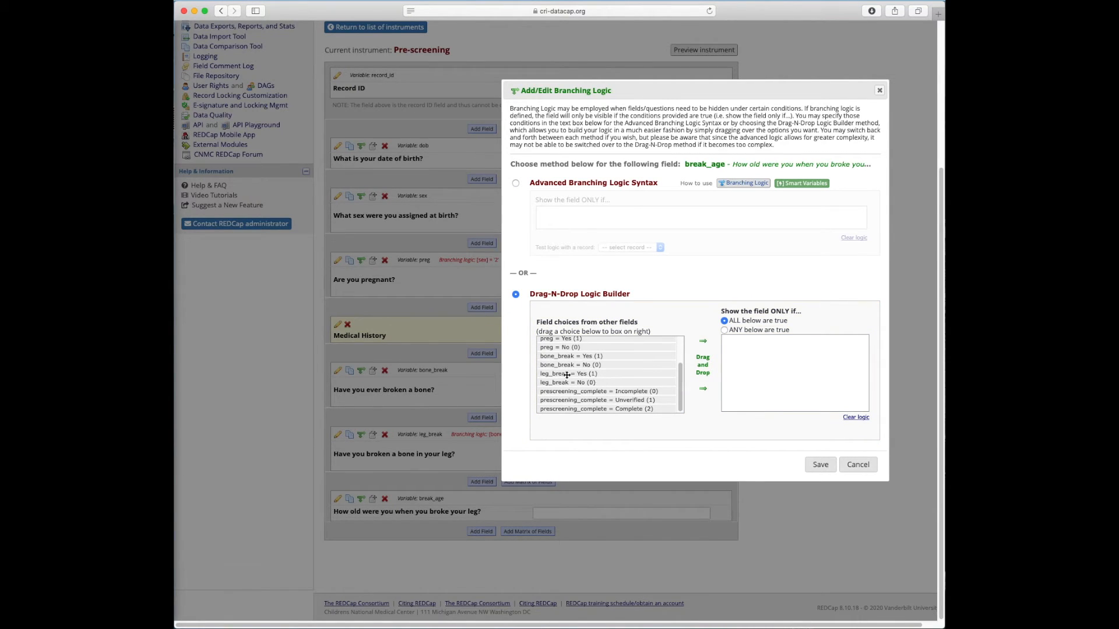
pyautogui.moveTo(563, 376); pyautogui.dragTo(756, 355)
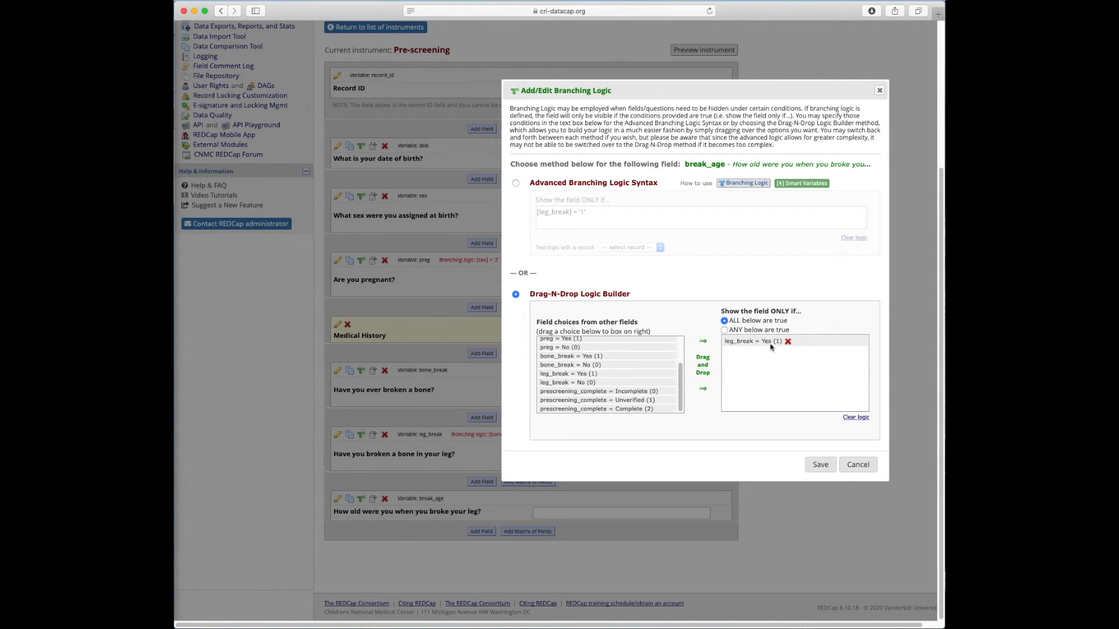
pyautogui.click(821, 465)
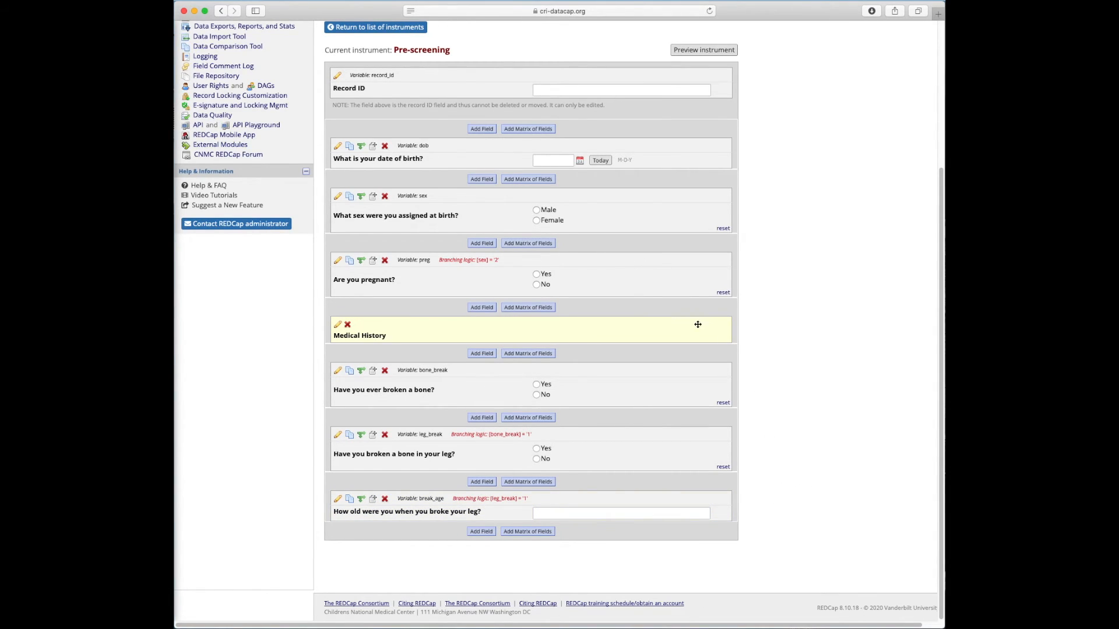
pyautogui.scroll(5, 497, 172)
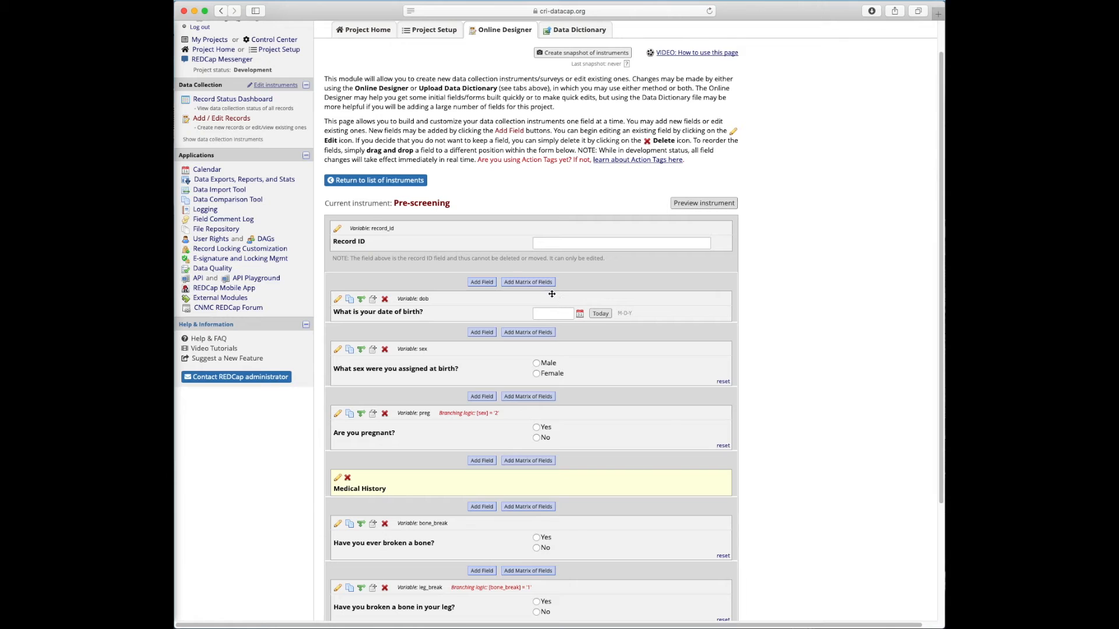
pyautogui.scroll(-4, 549, 301)
pyautogui.scroll(-2, 549, 300)
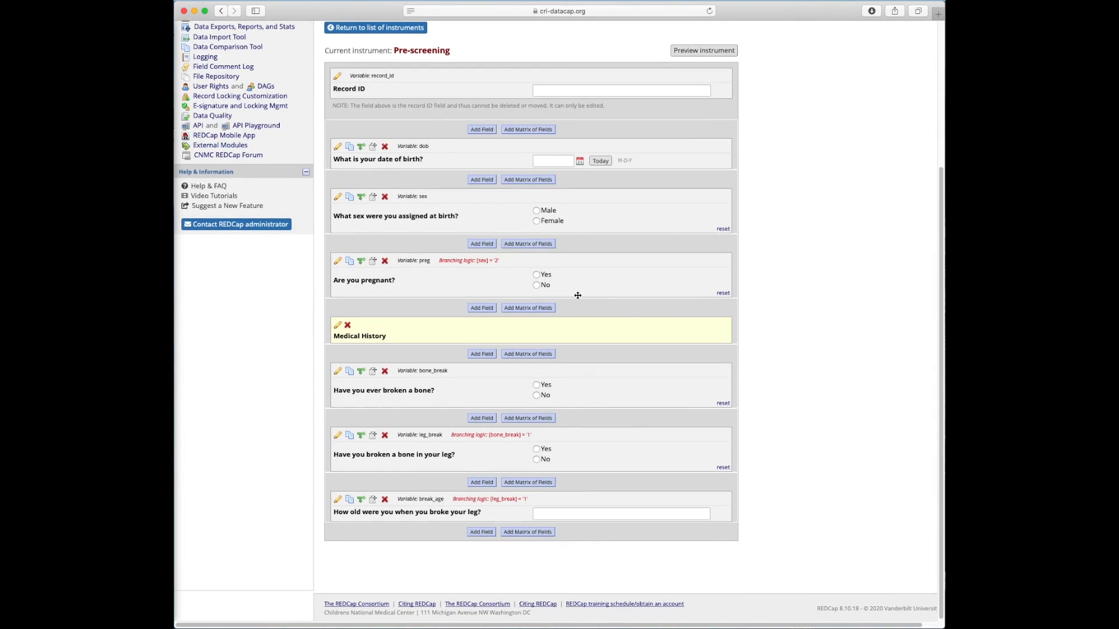
# Step: Go to the project's Add / Edit Records page and start a new record
pyautogui.scroll(7, 576, 293)
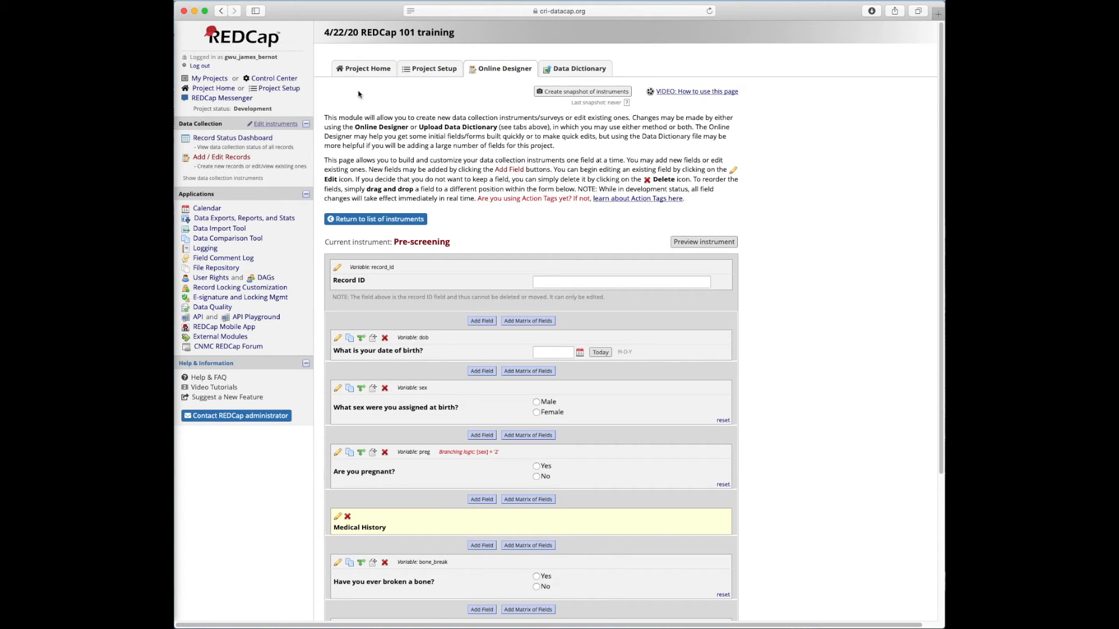
pyautogui.click(221, 158)
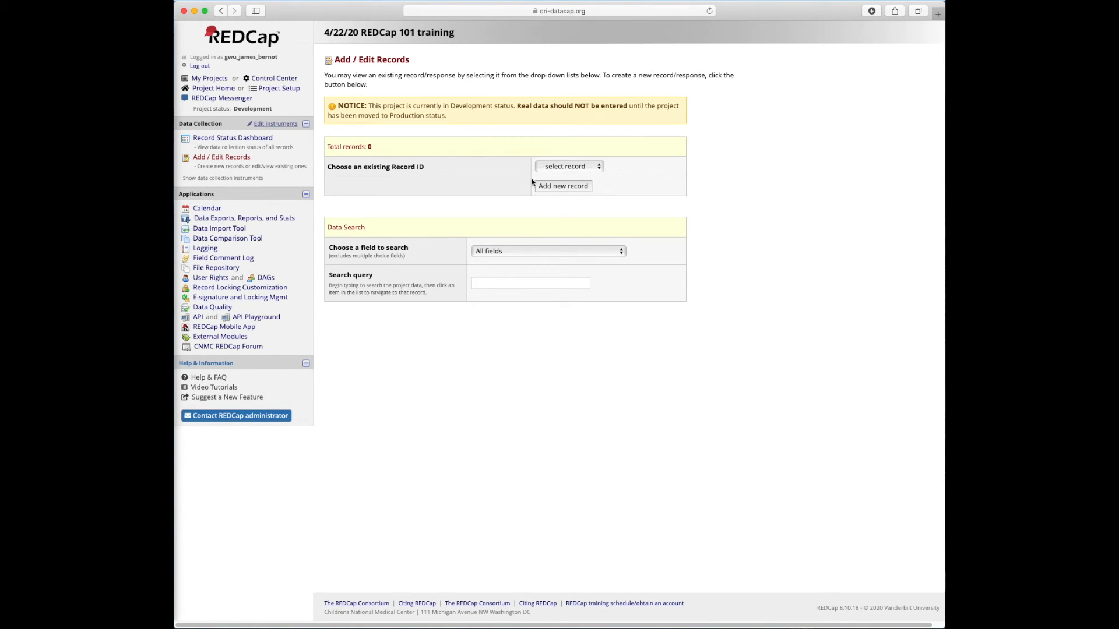
pyautogui.click(553, 167)
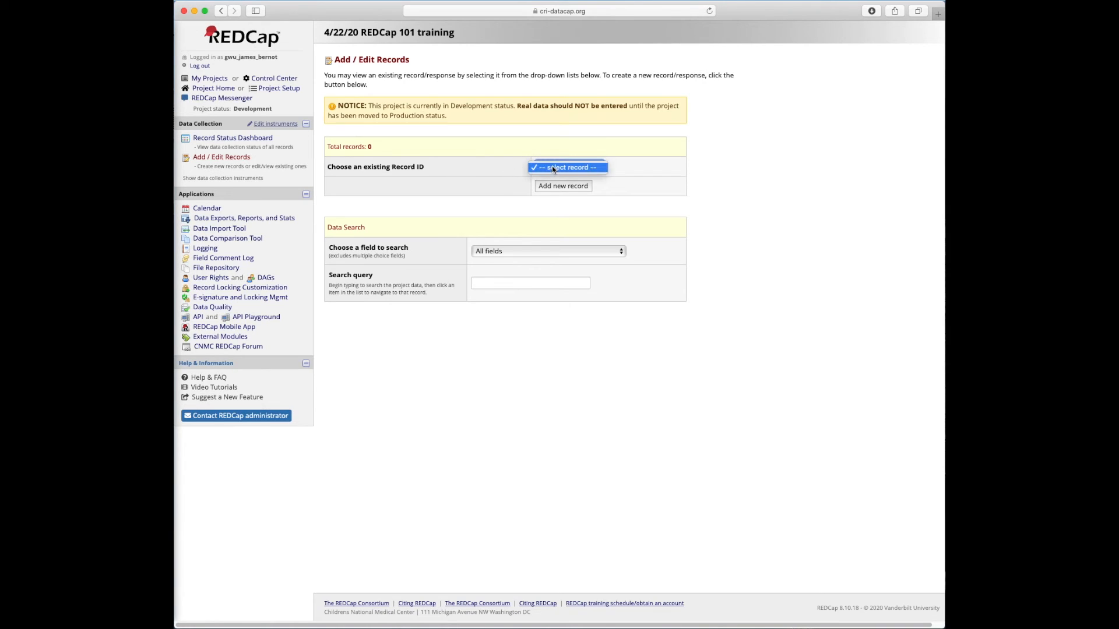
pyautogui.click(552, 168)
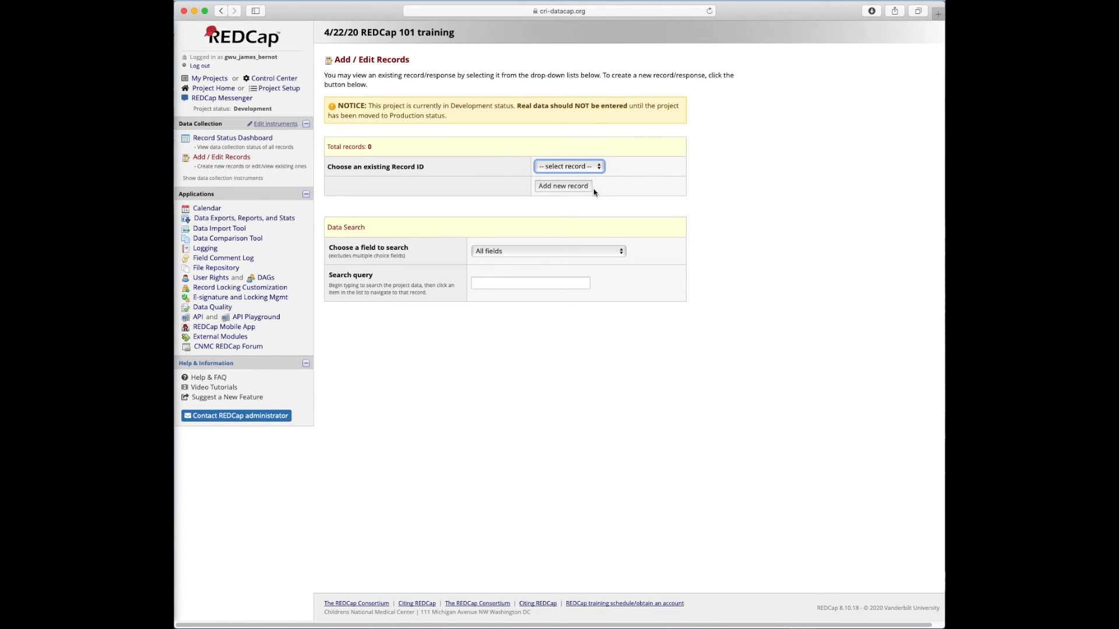
pyautogui.click(563, 186)
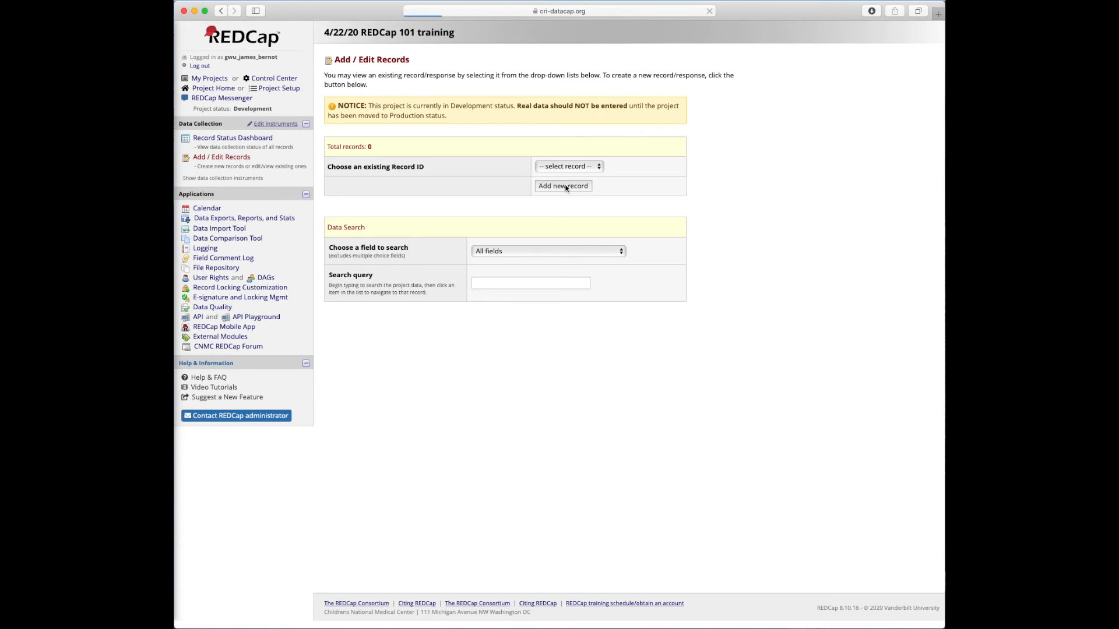
# Step: Fill in the date of birth on the new Pre-screening record, set sex assigned at birth to Female and answer No to being pregnant
pyautogui.moveTo(327, 112); pyautogui.dragTo(359, 113)
pyautogui.click(568, 114)
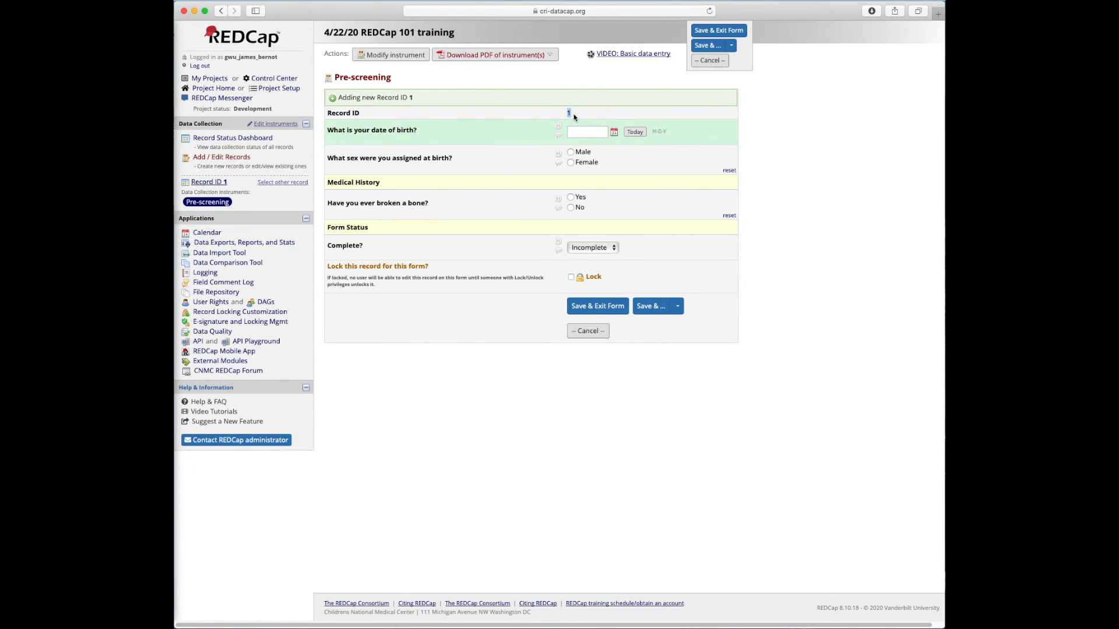
pyautogui.click(563, 117)
pyautogui.click(578, 132)
pyautogui.write('01/01/1981')
pyautogui.click(630, 156)
pyautogui.click(577, 152)
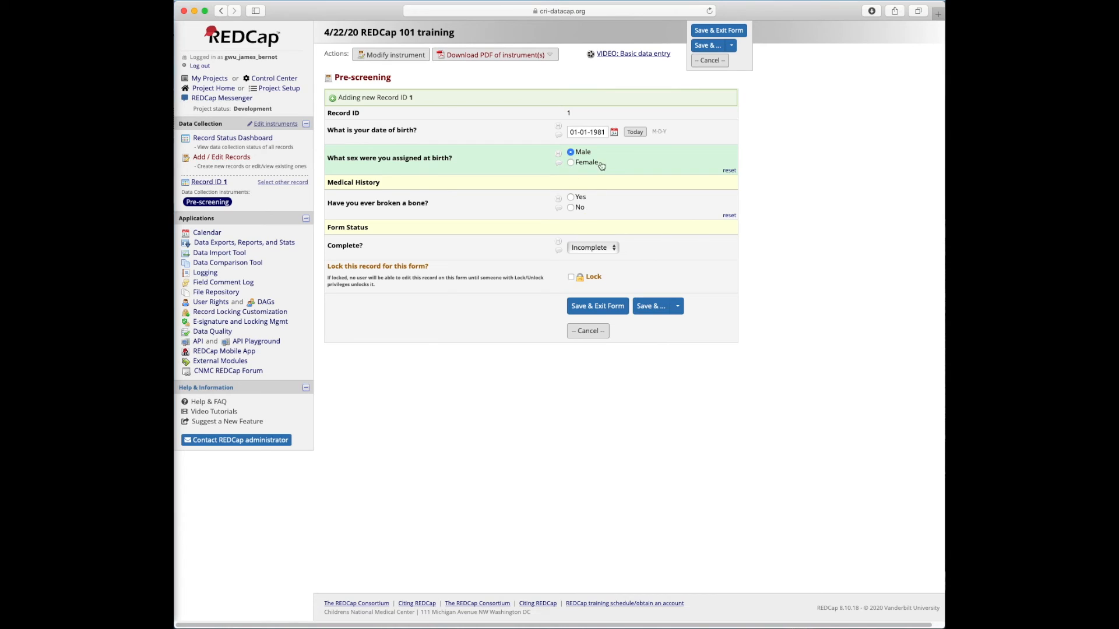
pyautogui.click(571, 162)
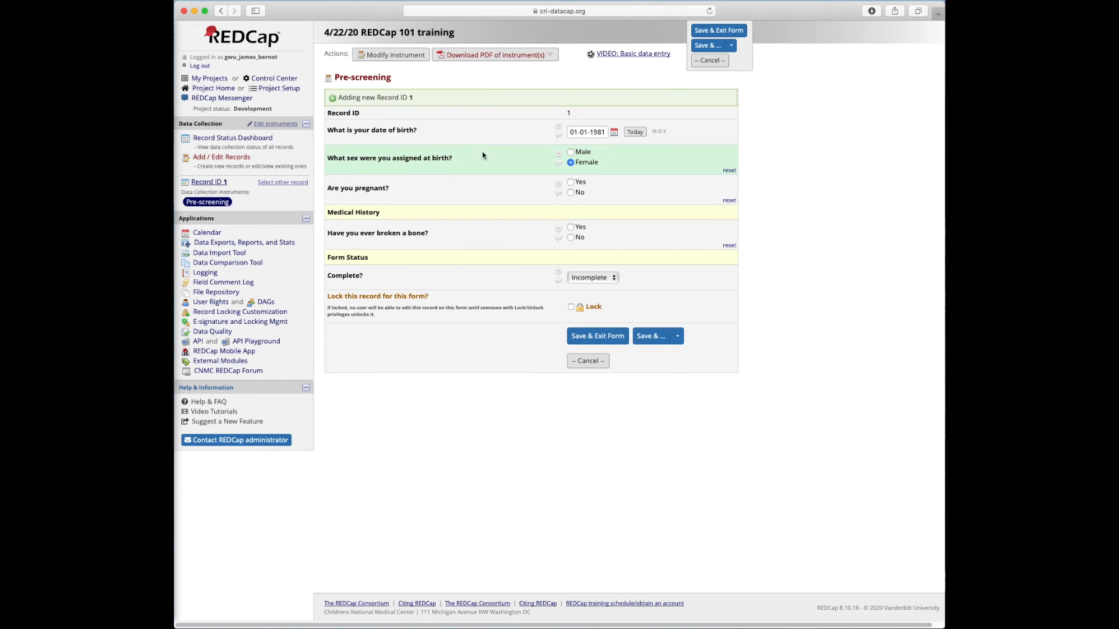
pyautogui.click(571, 193)
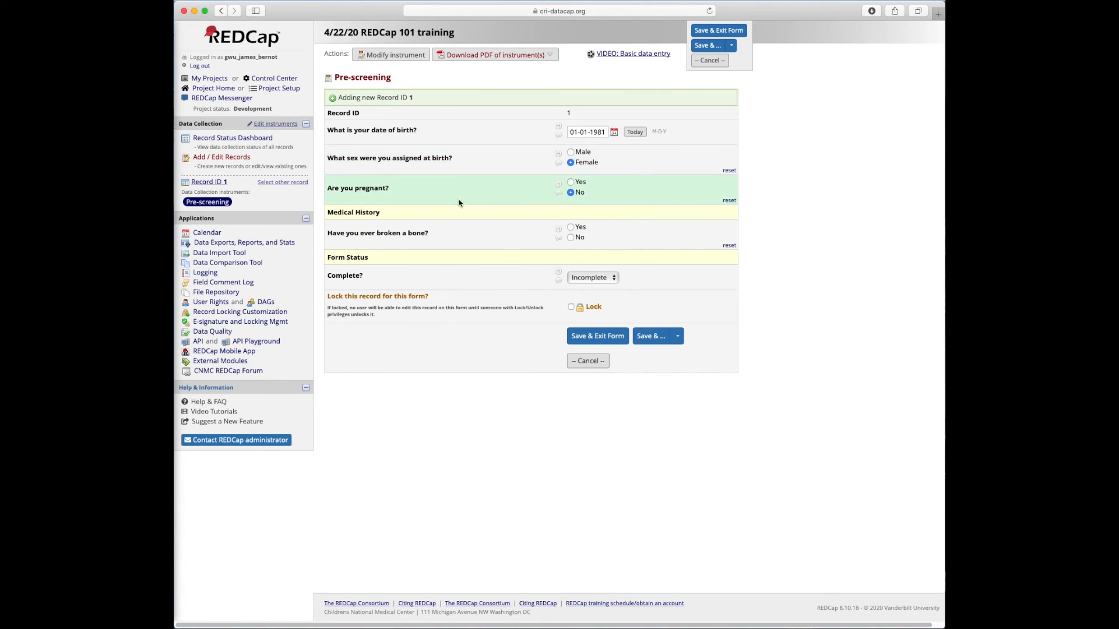
# Step: Answer Yes to having broken a bone and to having broken a bone in the leg, and enter 12 as the age
pyautogui.click(571, 228)
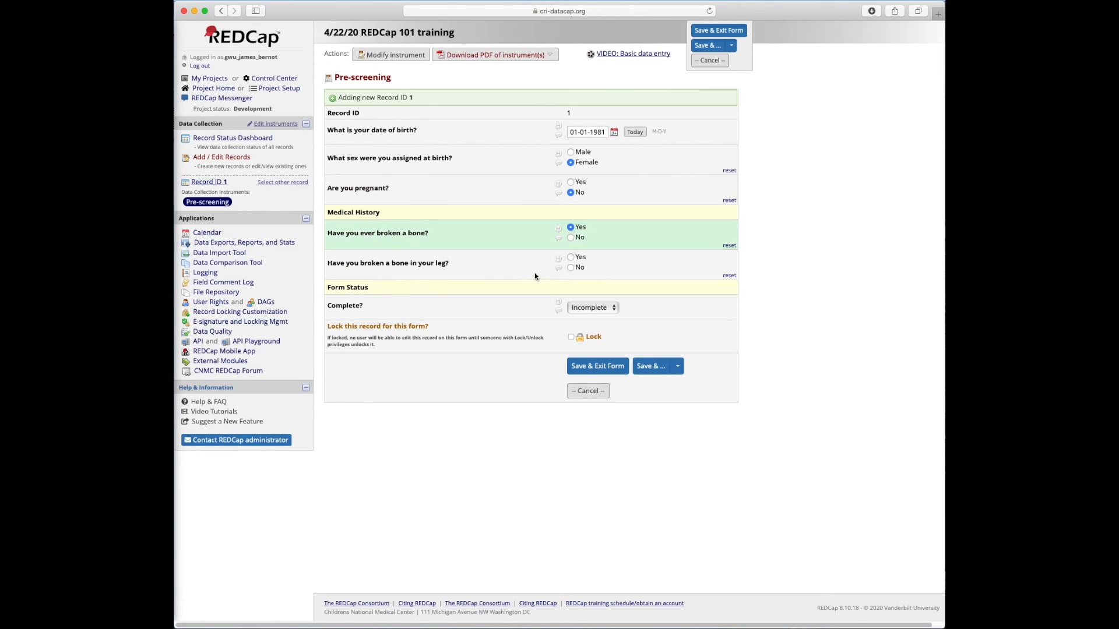
pyautogui.click(571, 258)
pyautogui.click(582, 292)
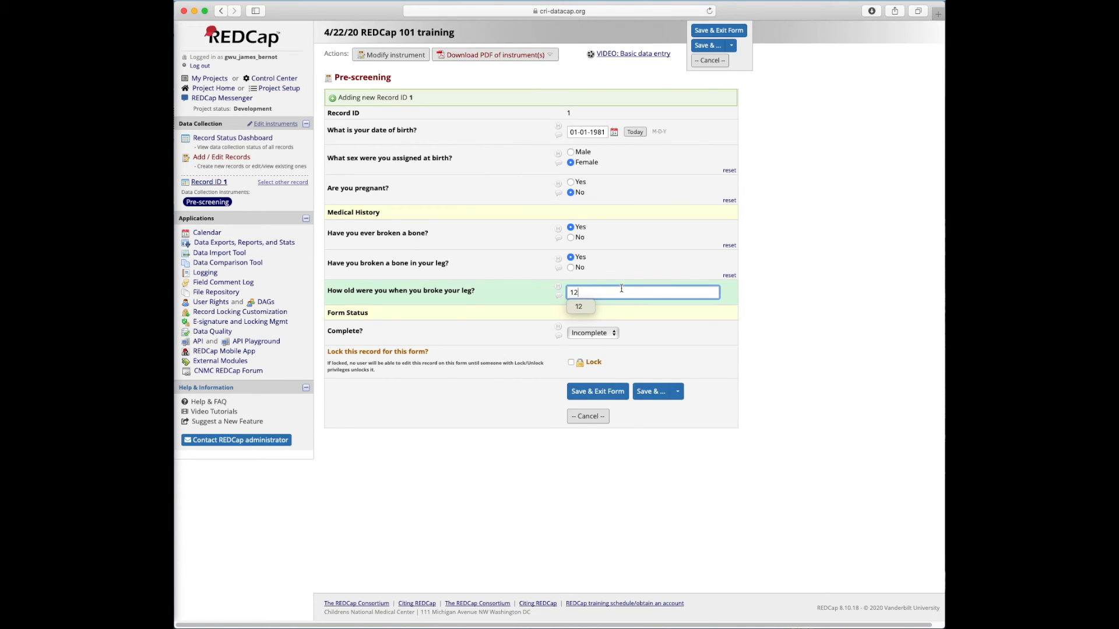
pyautogui.click(546, 322)
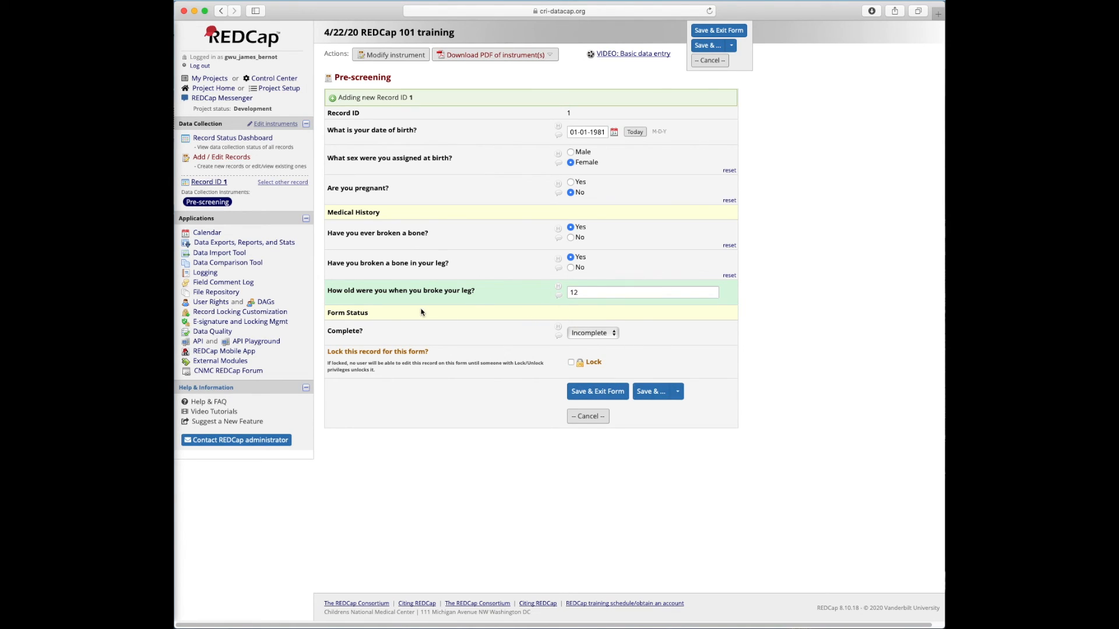
# Step: Mark the Pre-screening form as Complete, save and exit it, and view the Record Status Dashboard
pyautogui.moveTo(332, 332); pyautogui.dragTo(362, 333)
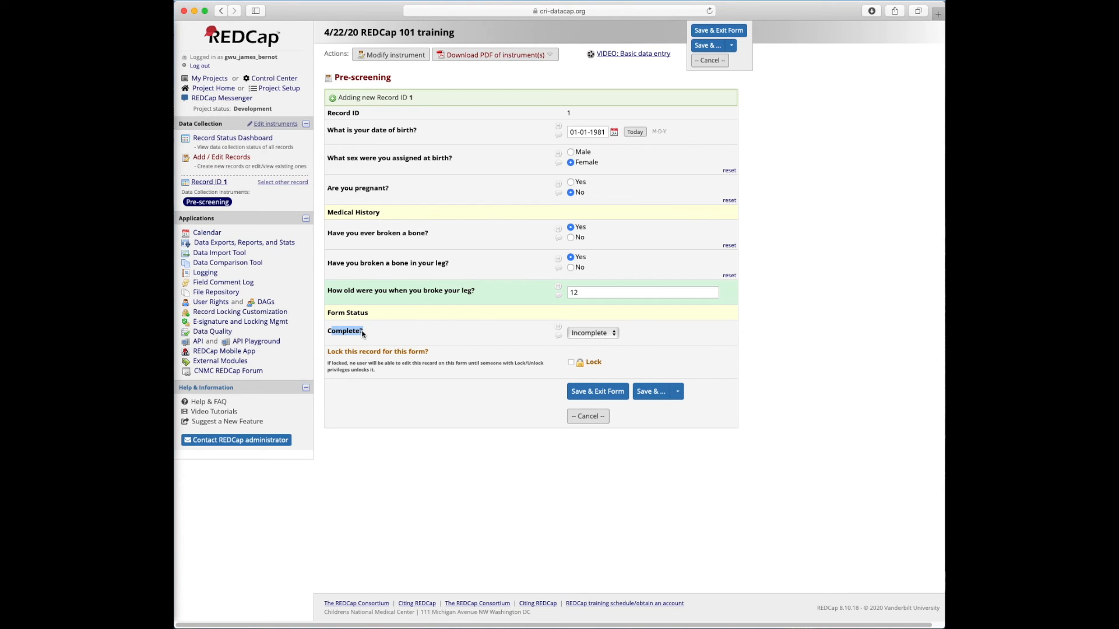
pyautogui.click(602, 333)
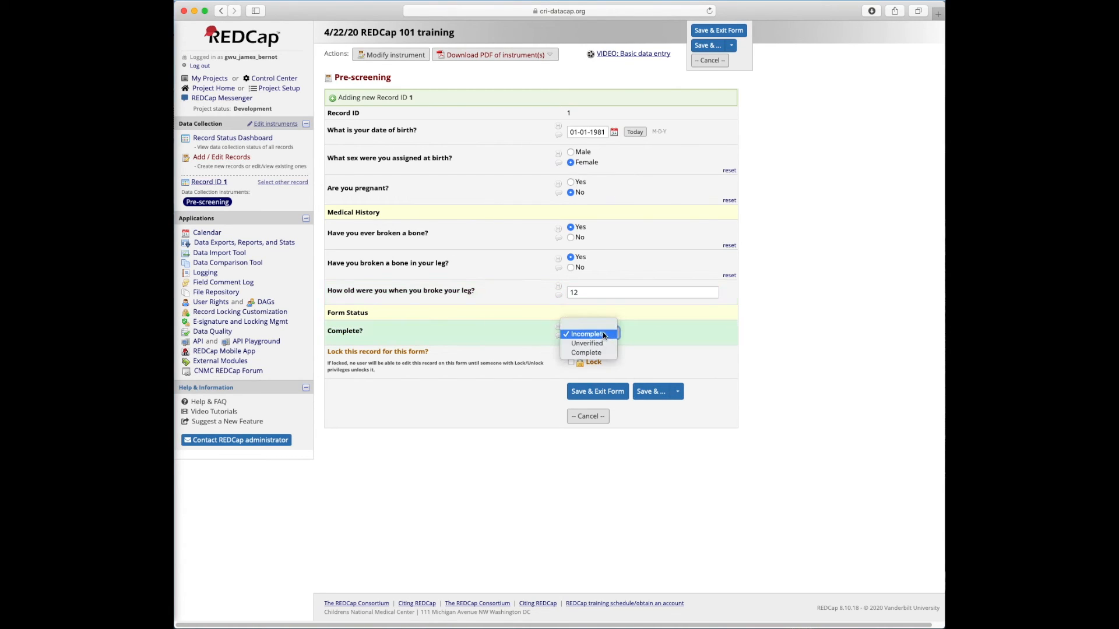
pyautogui.click(572, 352)
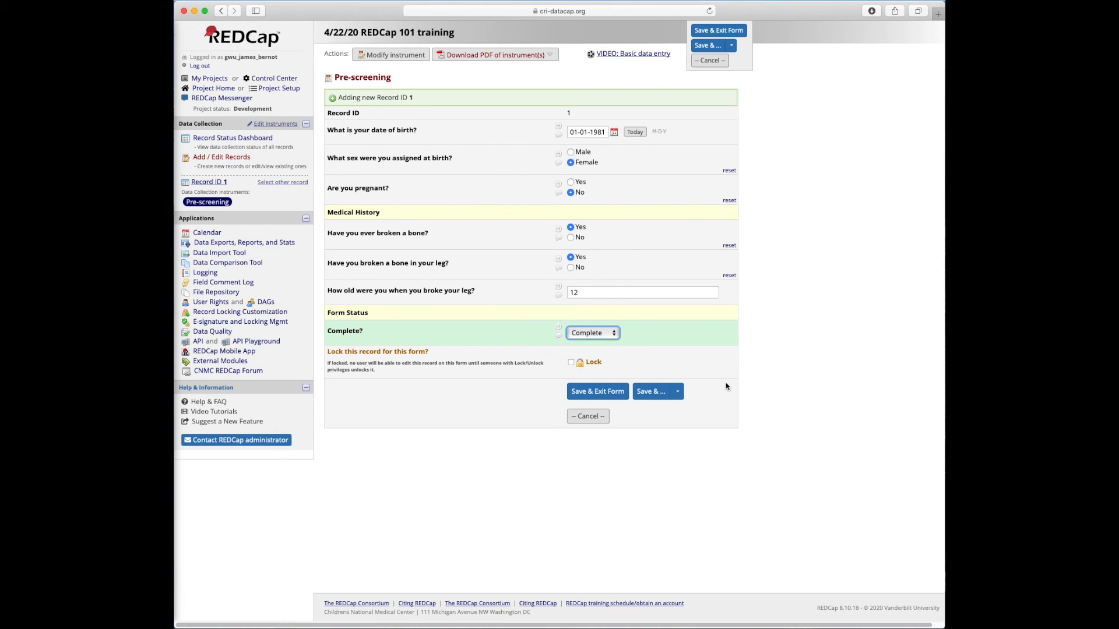
pyautogui.click(615, 396)
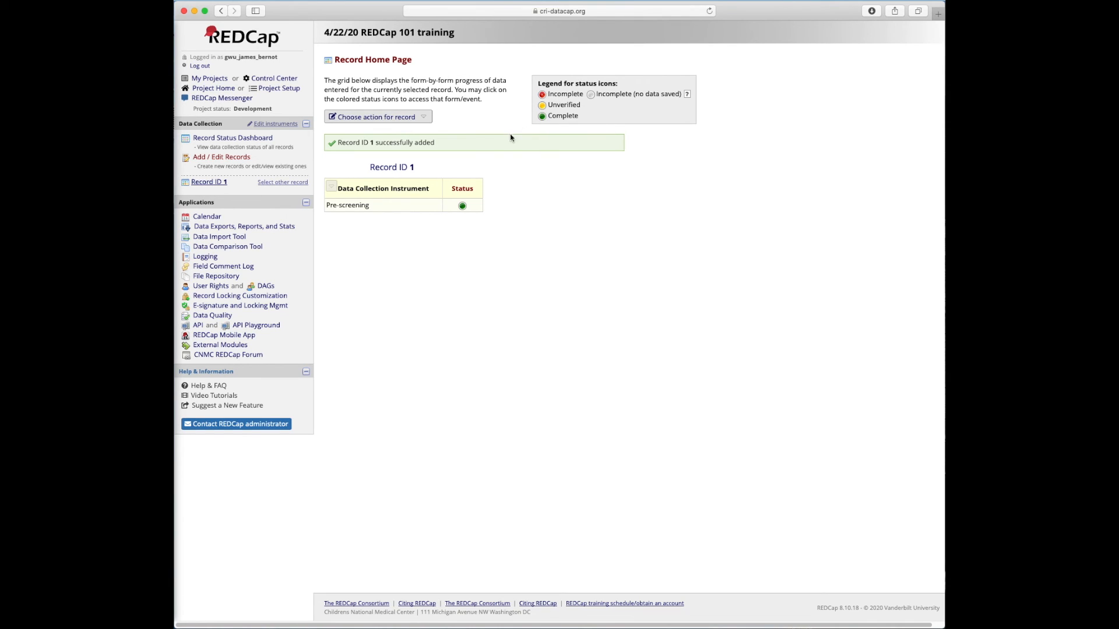
pyautogui.click(246, 141)
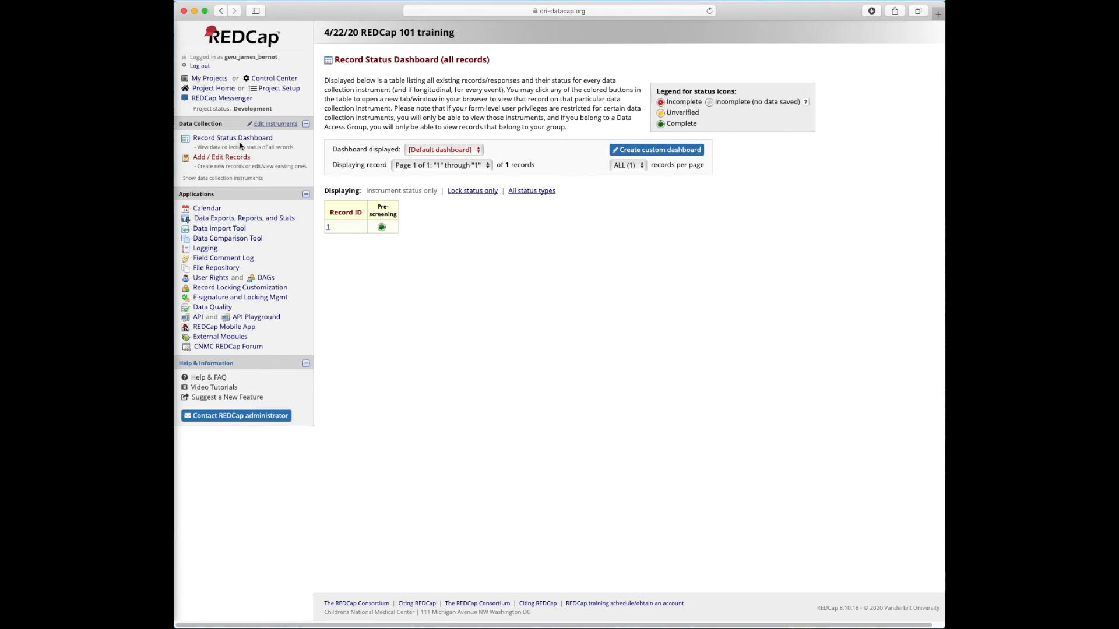
# Step: Add a second record, filling the date of birth with today's date and setting sex assigned at birth to Male
pyautogui.click(236, 160)
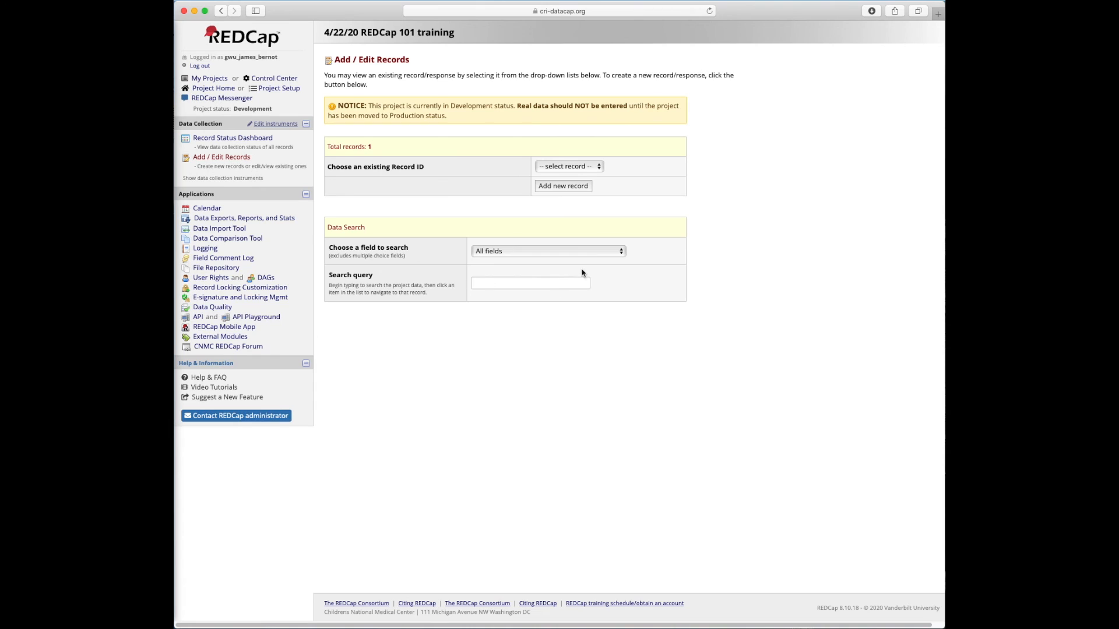
pyautogui.click(575, 185)
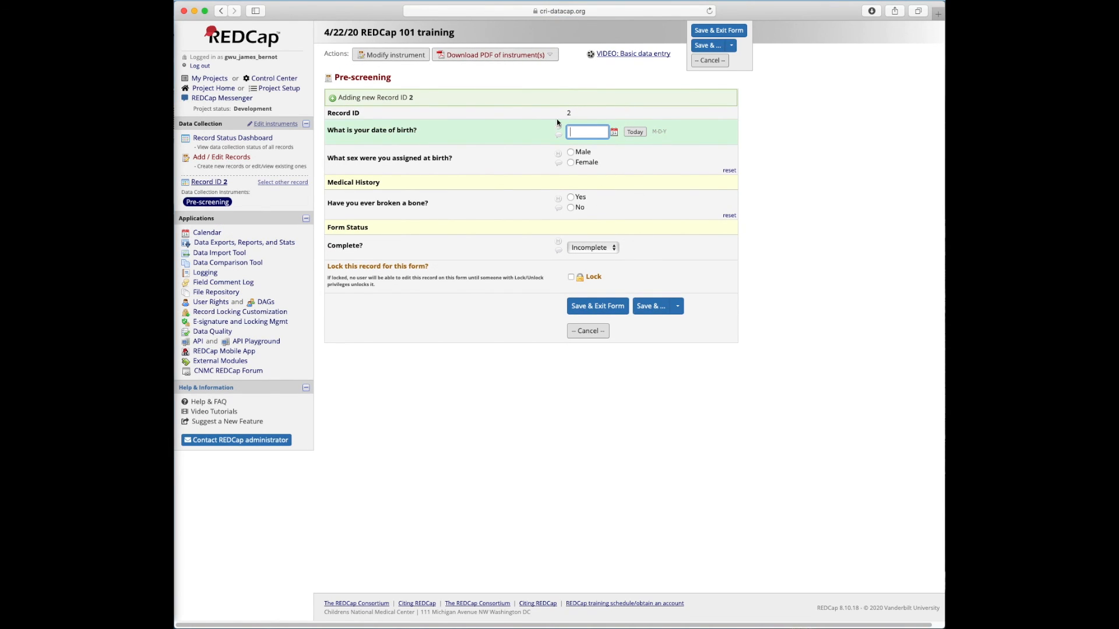
pyautogui.click(637, 133)
pyautogui.click(571, 153)
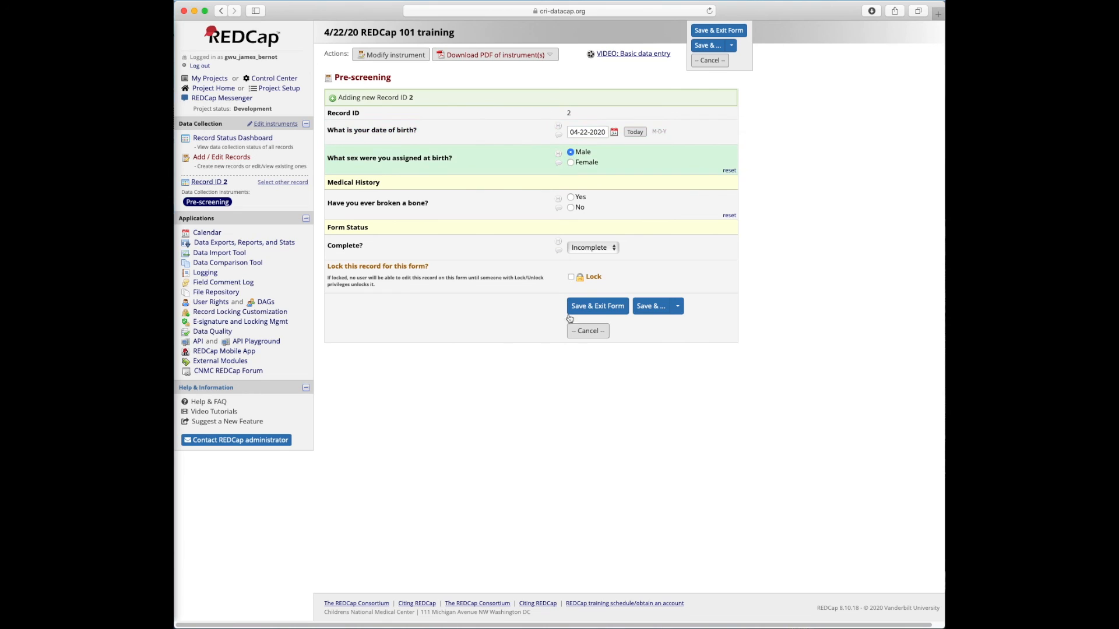
# Step: Answer Yes to both broken-bone questions, try "ten" as the age at the leg break, and replace it with 10
pyautogui.click(571, 197)
pyautogui.click(570, 227)
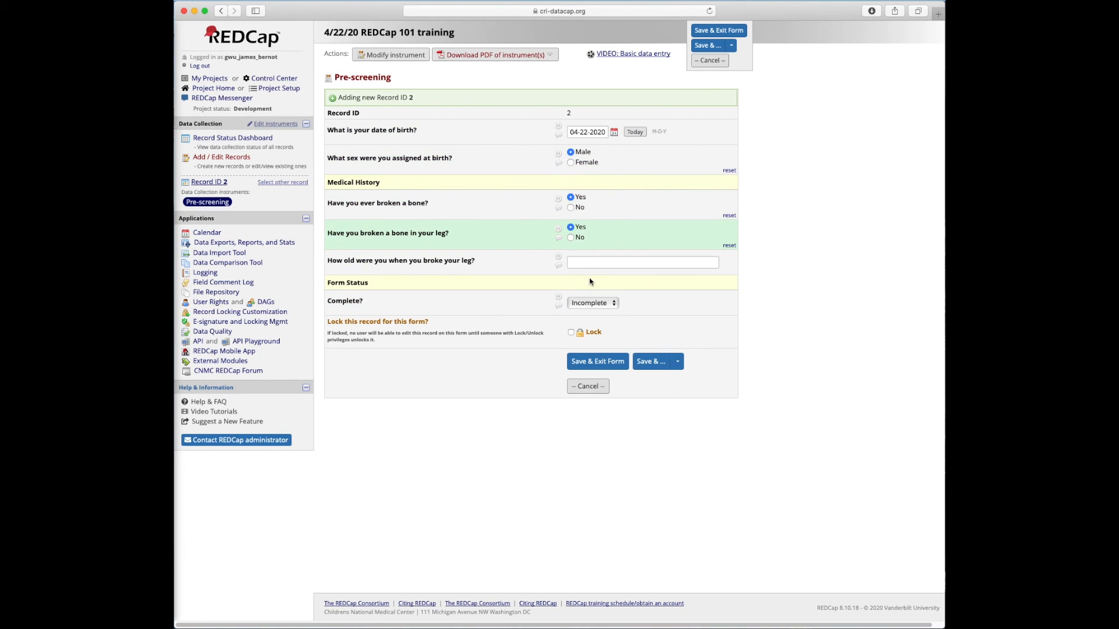
pyautogui.click(586, 263)
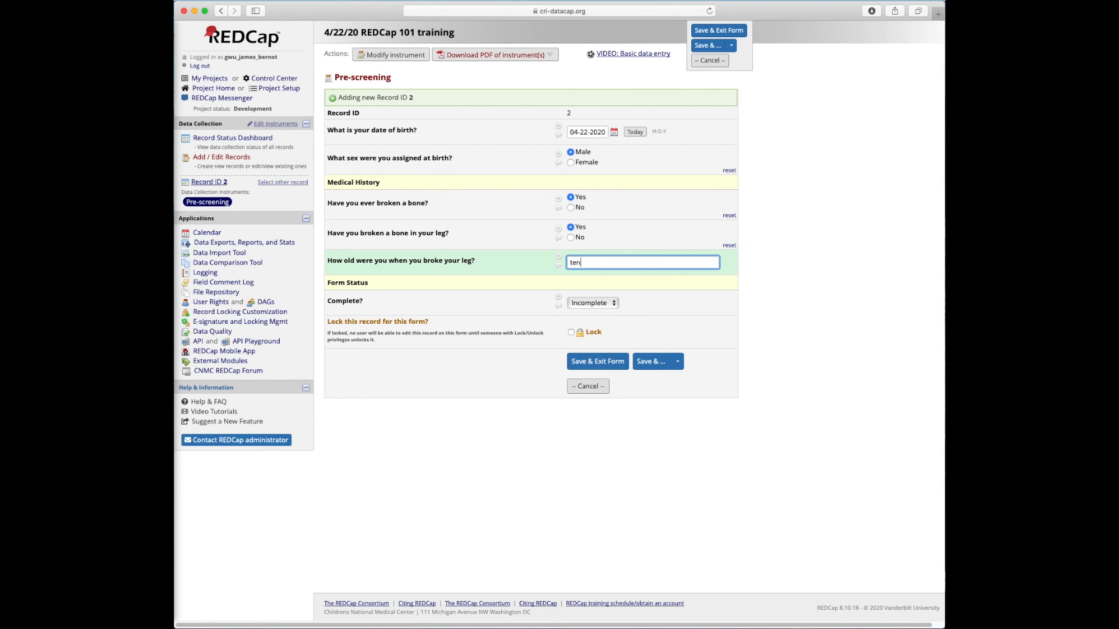
pyautogui.click(701, 282)
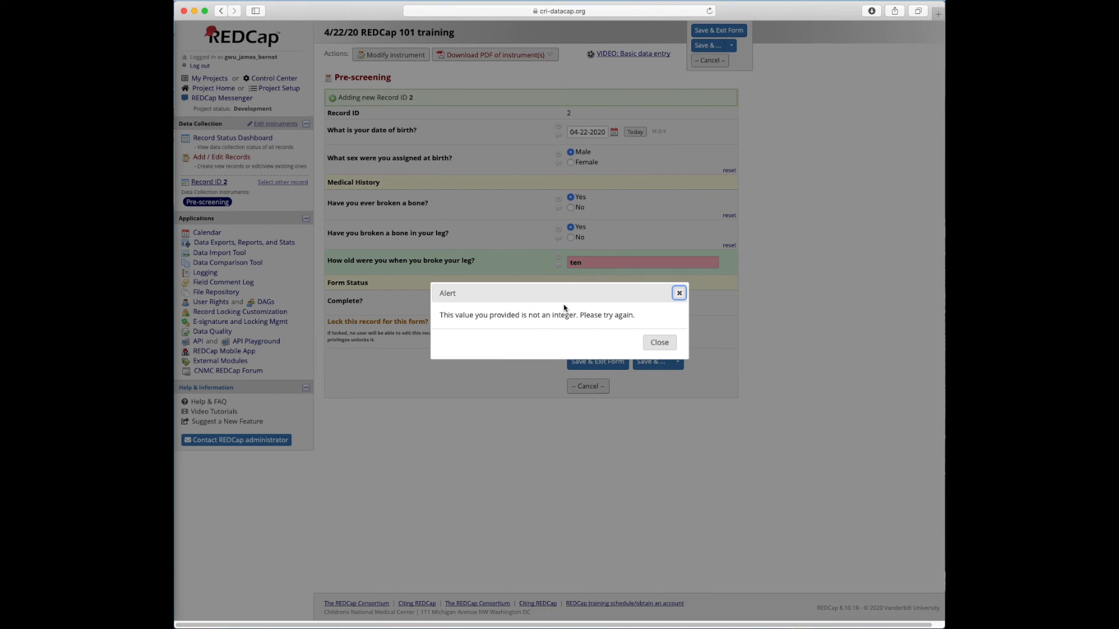
pyautogui.click(669, 345)
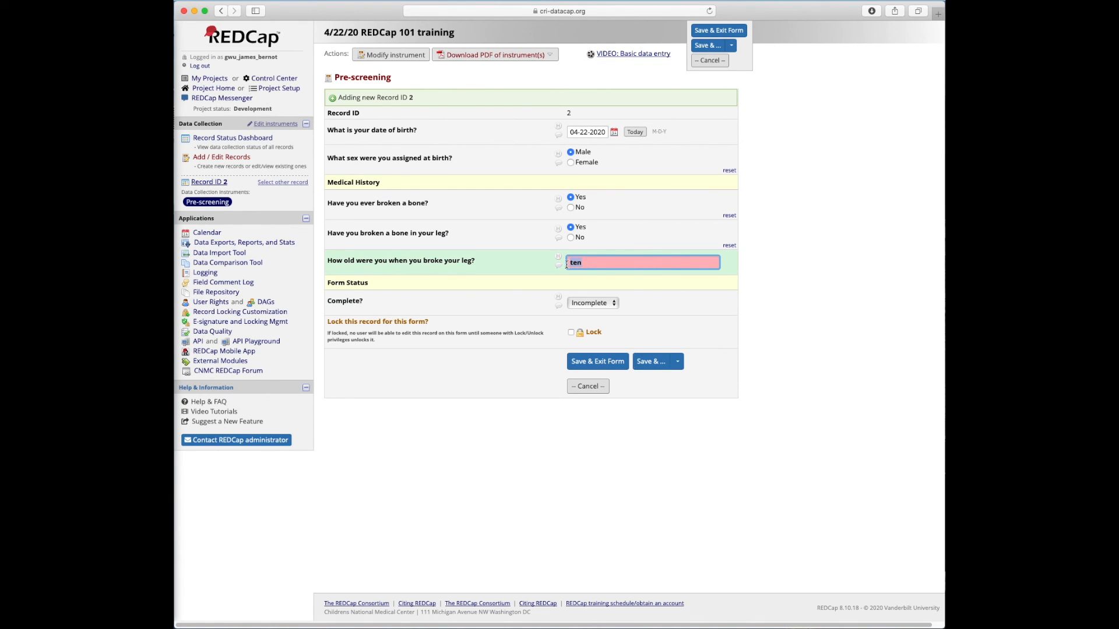
pyautogui.write('10')
# Step: Try to change the broken-leg answer to No, decline erasing the break_age value, and keep the answer at Yes
pyautogui.click(621, 238)
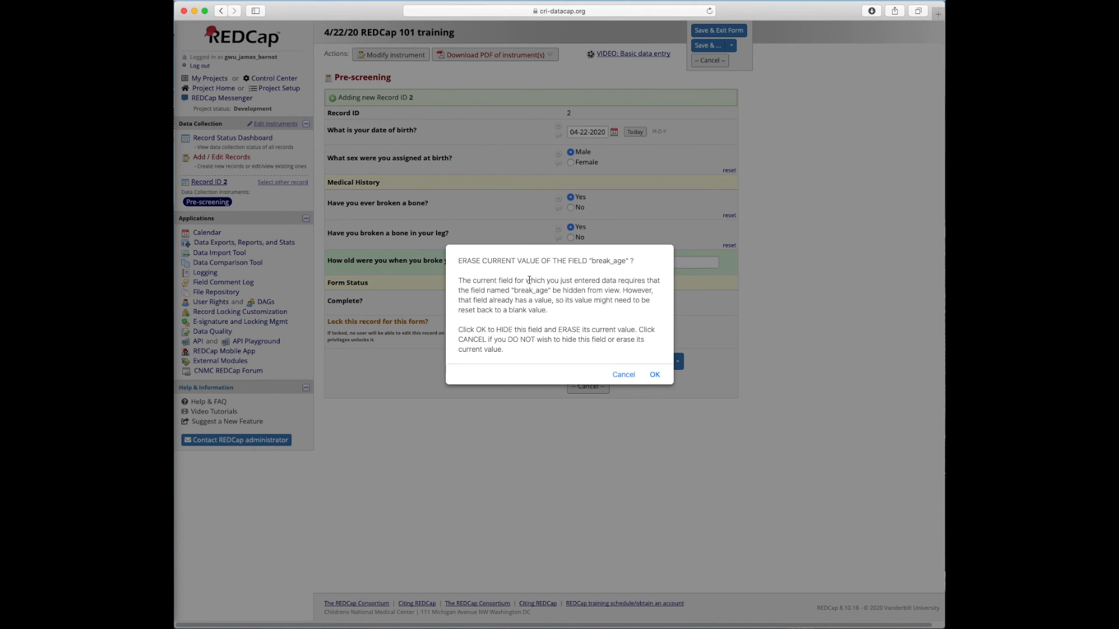
pyautogui.click(623, 374)
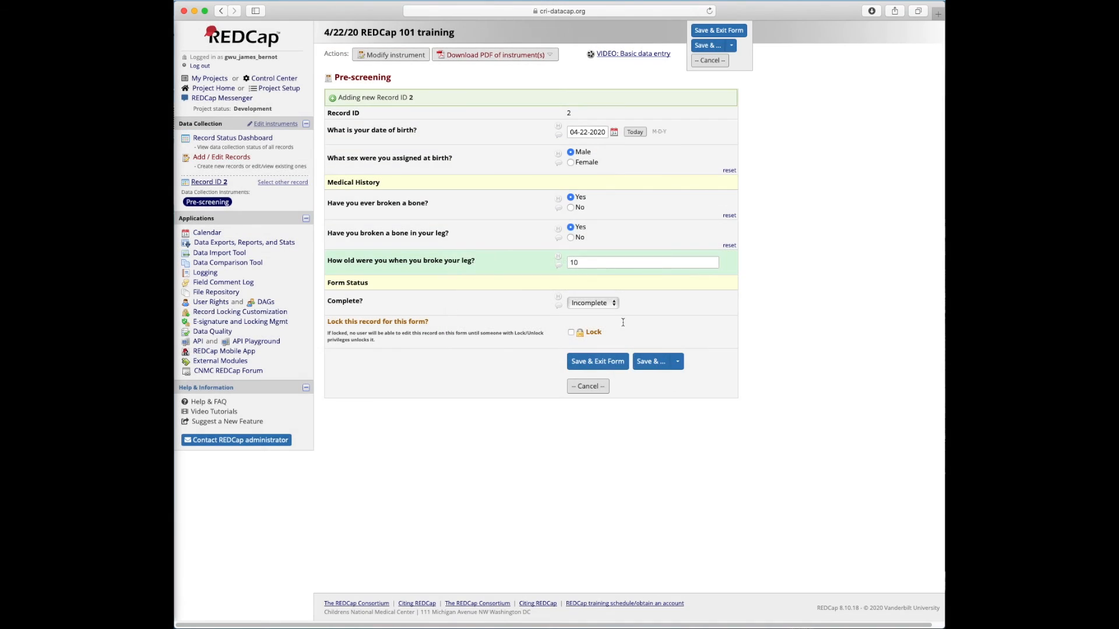
pyautogui.click(571, 226)
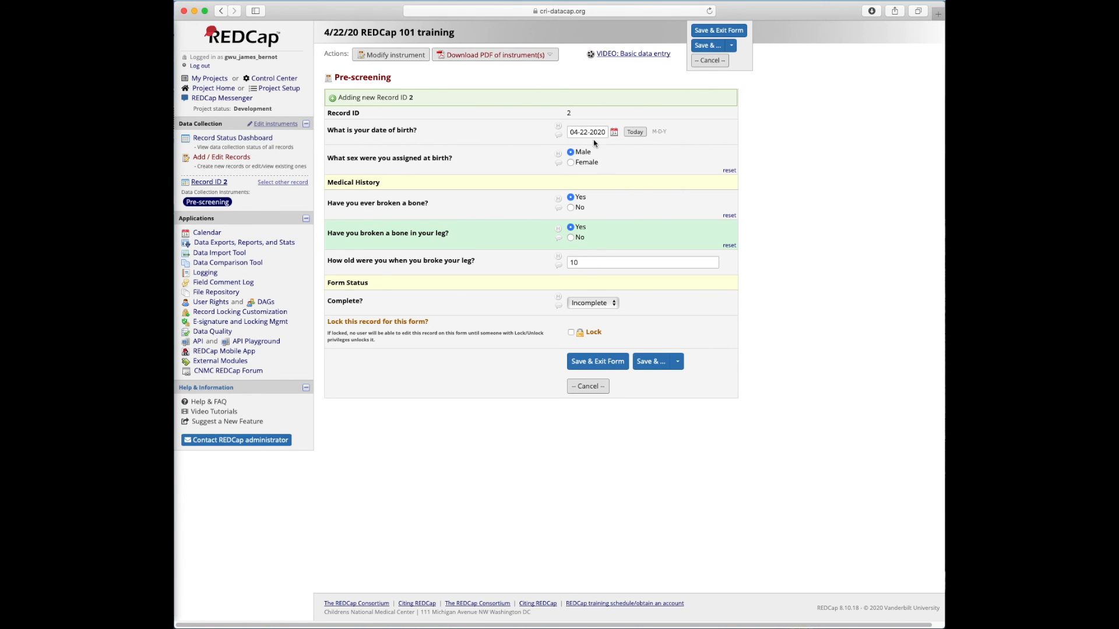
pyautogui.click(609, 266)
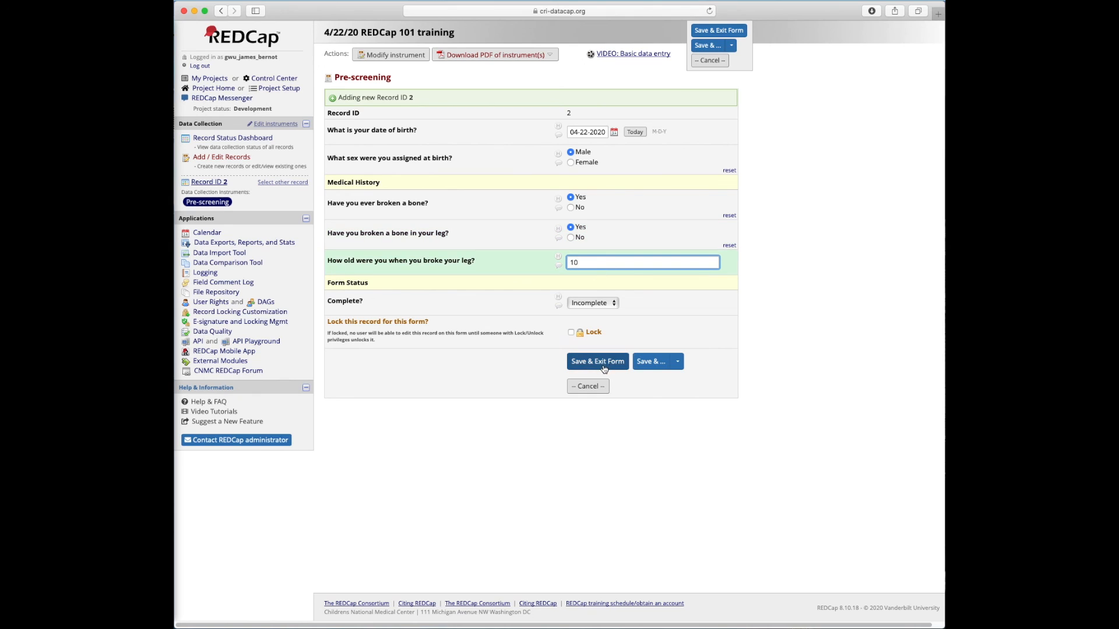
# Step: Set the second record's form status to Complete, then save and exit the form
pyautogui.click(592, 303)
pyautogui.click(596, 323)
pyautogui.click(589, 362)
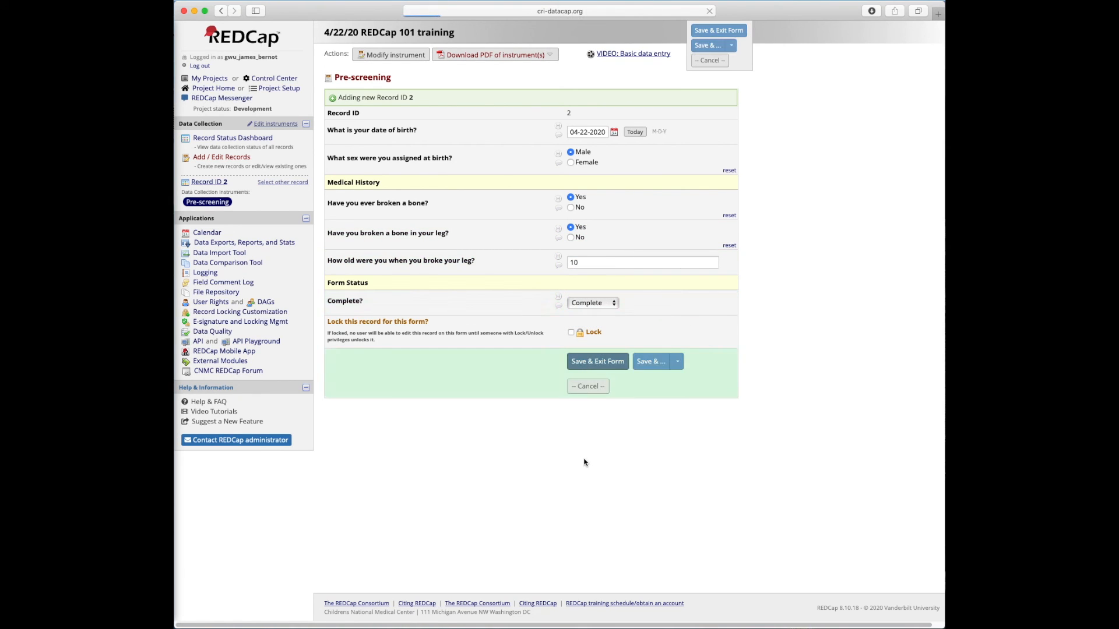